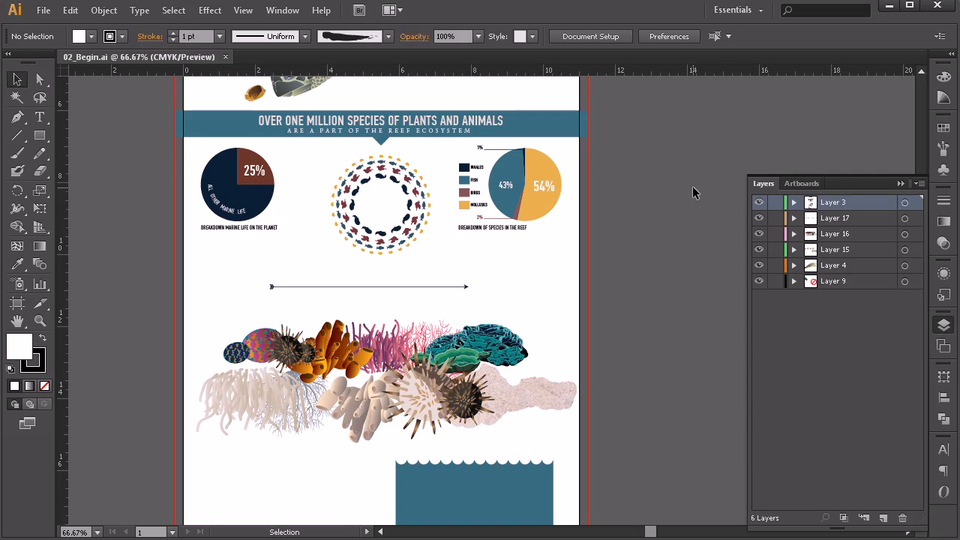
Step: Examine the coral illustrations one by one to see which layer holds them, and expand the contents of Layer 16
{"action": "scroll", "coordinate": [692, 185], "scroll_direction": "down", "scroll_amount": 3}
{"action": "left_click", "coordinate": [480, 239]}
{"action": "left_click", "coordinate": [386, 234]}
{"action": "left_click", "coordinate": [309, 239]}
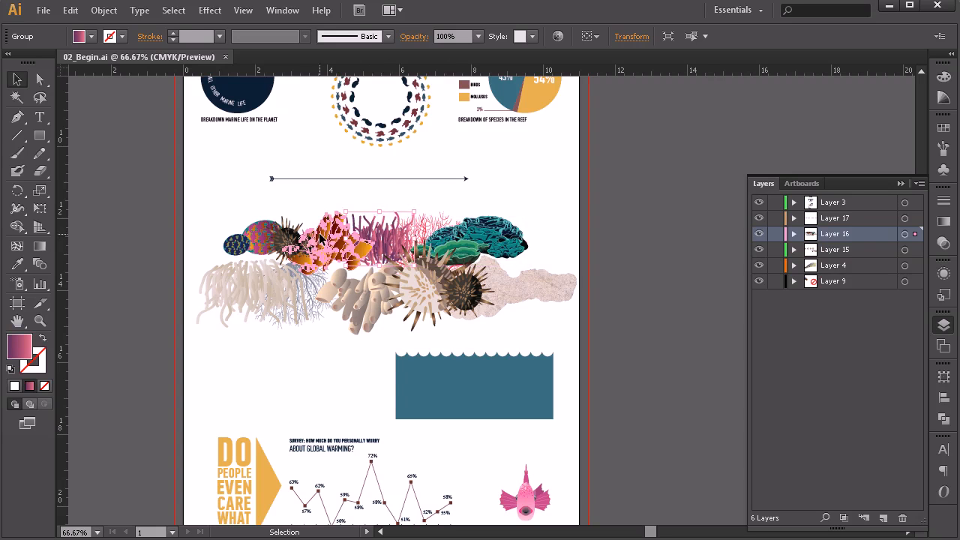
{"action": "left_click", "coordinate": [259, 239]}
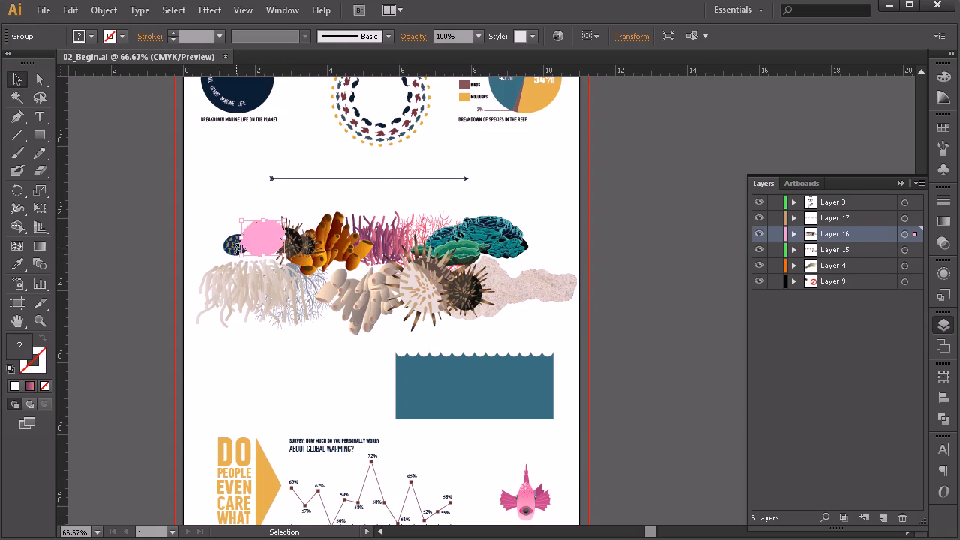
{"action": "left_click", "coordinate": [253, 279]}
{"action": "left_click", "coordinate": [372, 278]}
{"action": "left_click", "coordinate": [508, 277]}
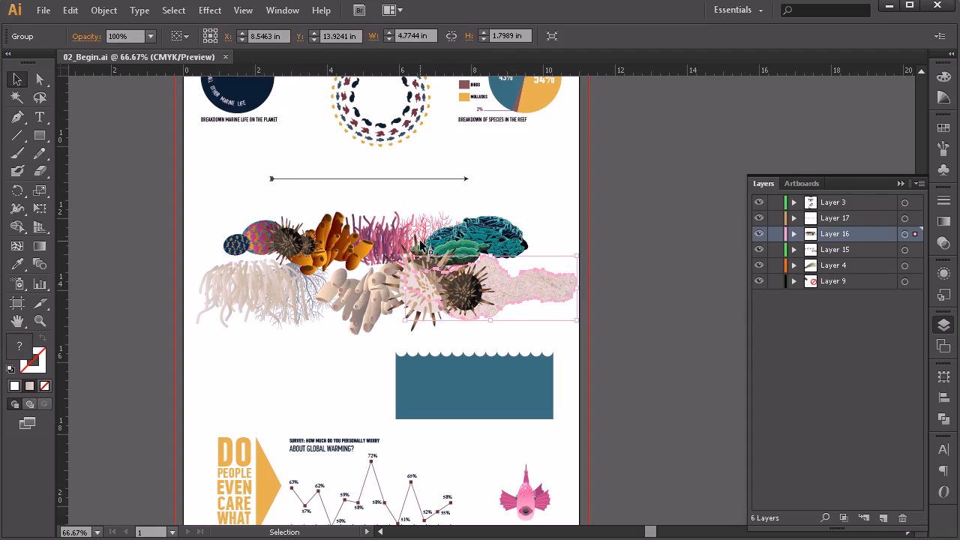
{"action": "left_click", "coordinate": [389, 239]}
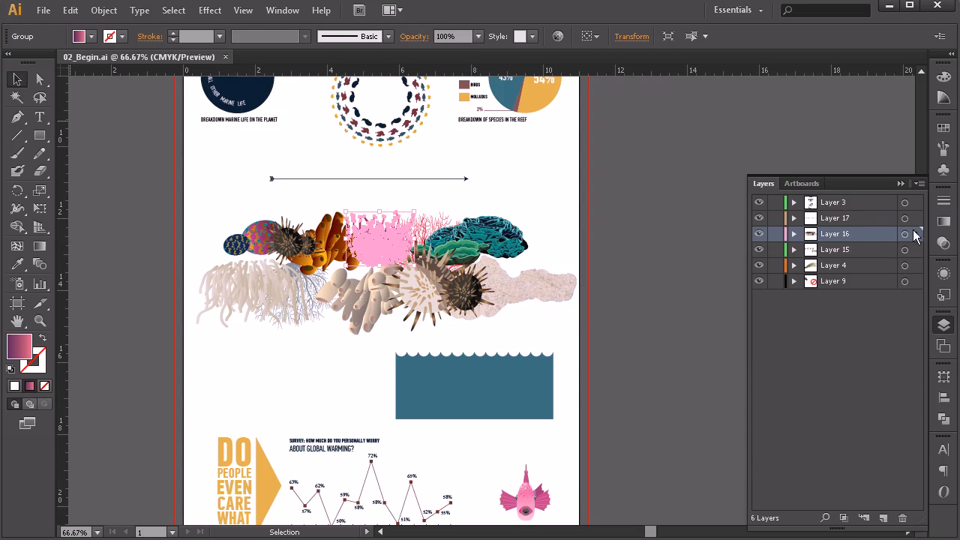
{"action": "left_click", "coordinate": [794, 233]}
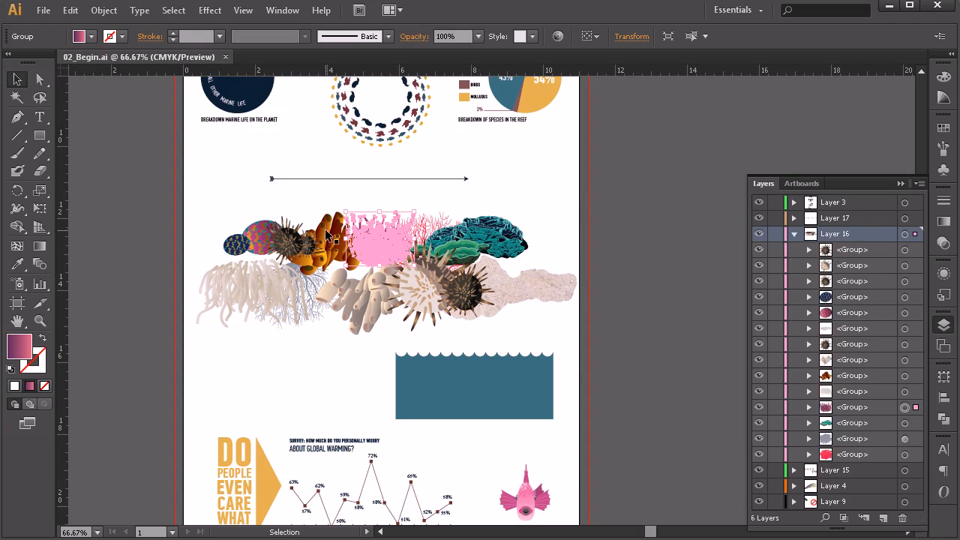
{"action": "left_click", "coordinate": [285, 291]}
{"action": "left_click", "coordinate": [433, 289]}
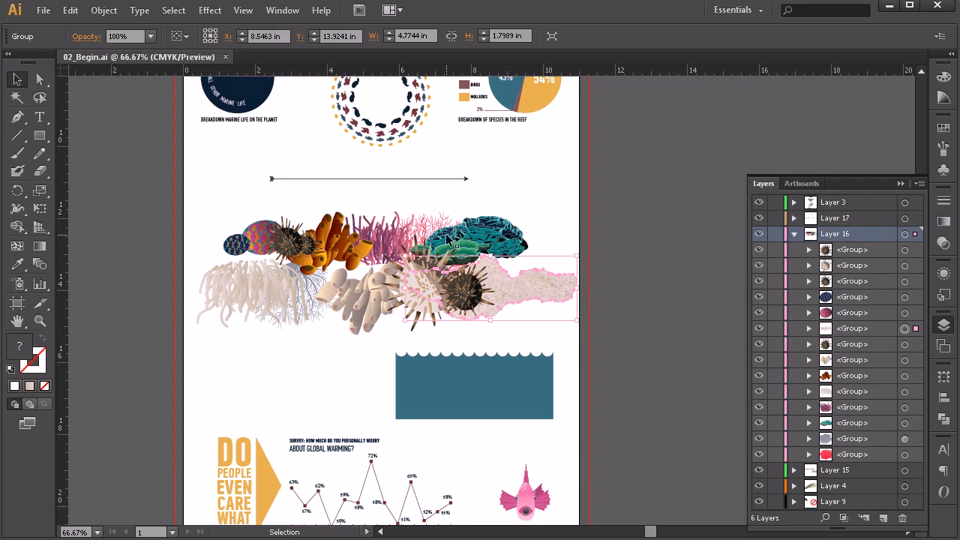
{"action": "left_click", "coordinate": [504, 234]}
{"action": "left_click", "coordinate": [530, 288]}
Step: Create a new layer above Layer 16 and move the wide pale coral group at the lower right of the reef into it
{"action": "left_click", "coordinate": [885, 525]}
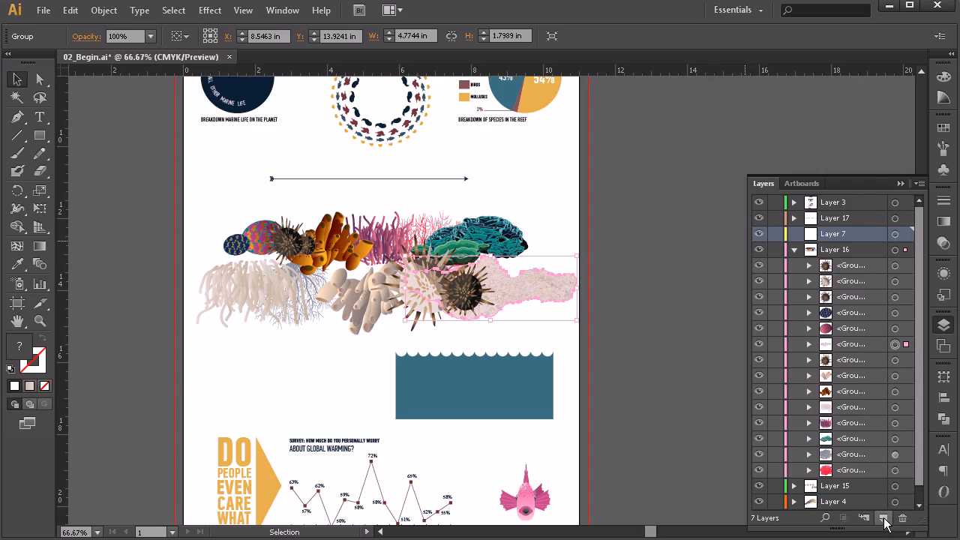
{"action": "left_click", "coordinate": [852, 345]}
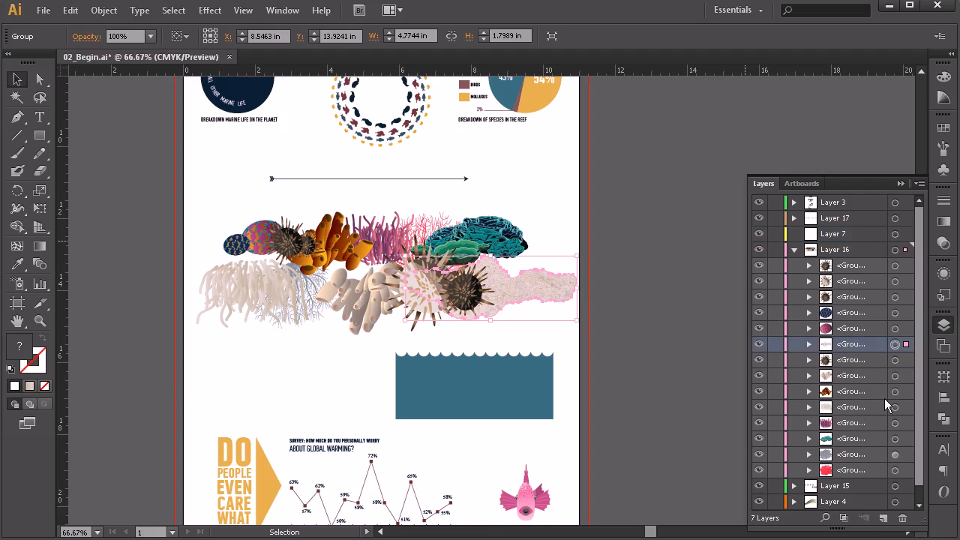
{"action": "left_click_drag", "start_coordinate": [857, 345], "coordinate": [849, 234]}
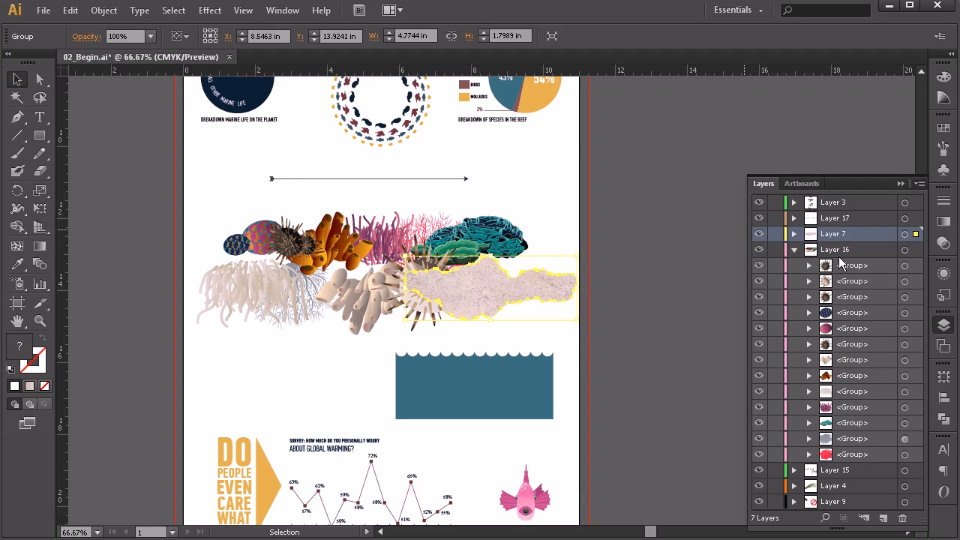
{"action": "left_click", "coordinate": [703, 277]}
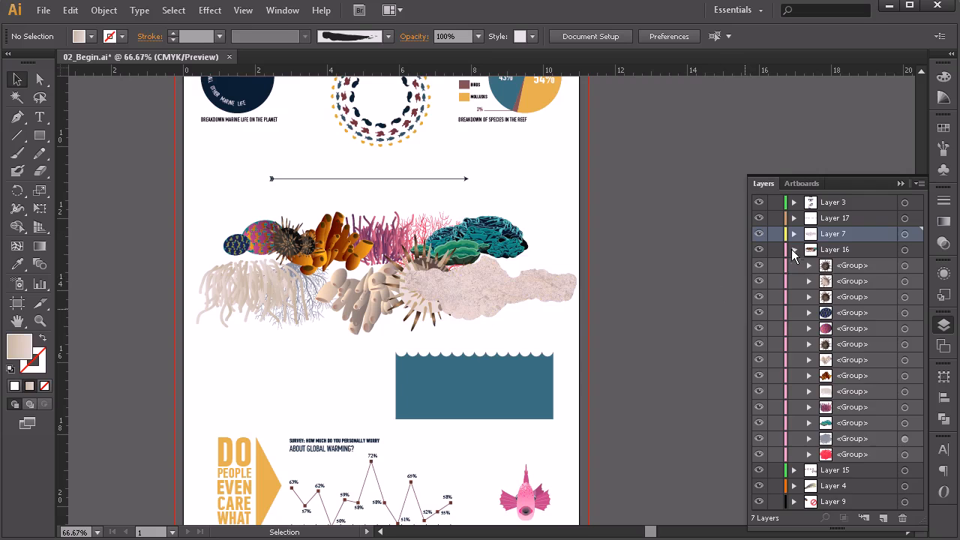
Step: Examine the contents of Layer 3, Layer 7 and Layer 16 and look over the lower part of the infographic
{"action": "left_click", "coordinate": [793, 250]}
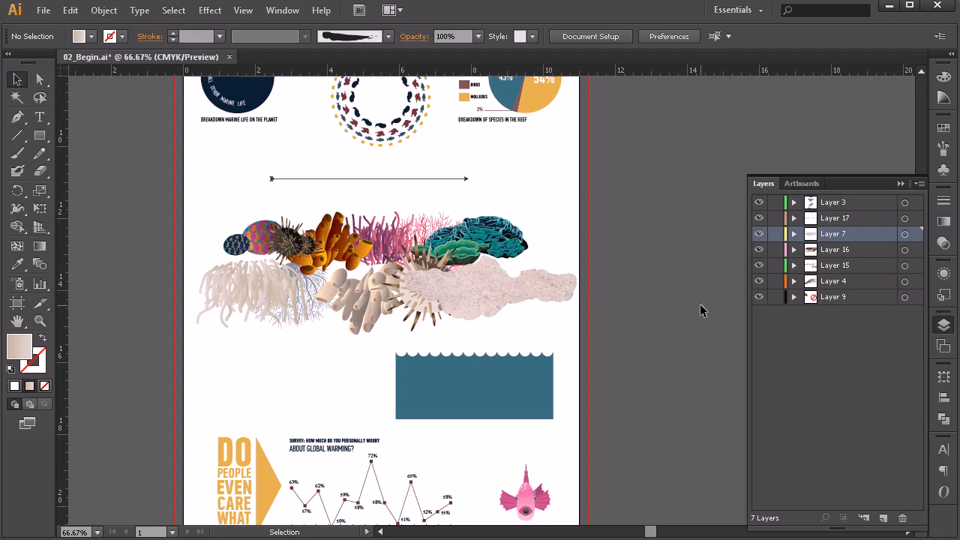
{"action": "left_click", "coordinate": [794, 203]}
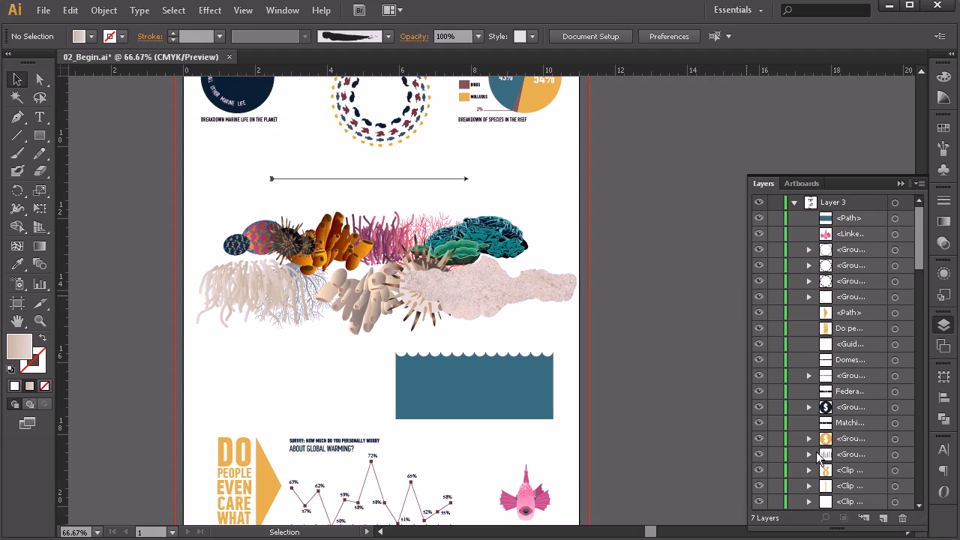
{"action": "left_click", "coordinate": [794, 203]}
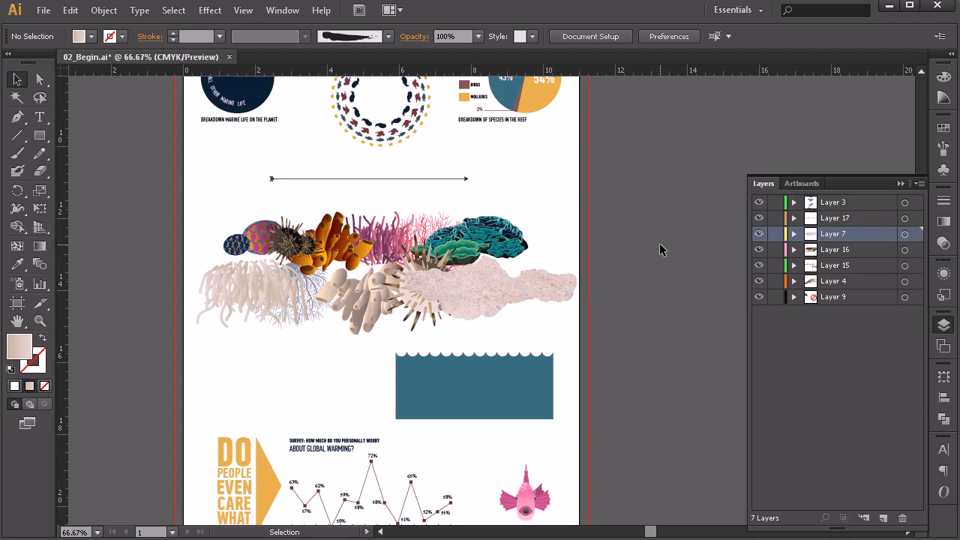
{"action": "scroll", "coordinate": [659, 244], "scroll_direction": "down", "scroll_amount": 1}
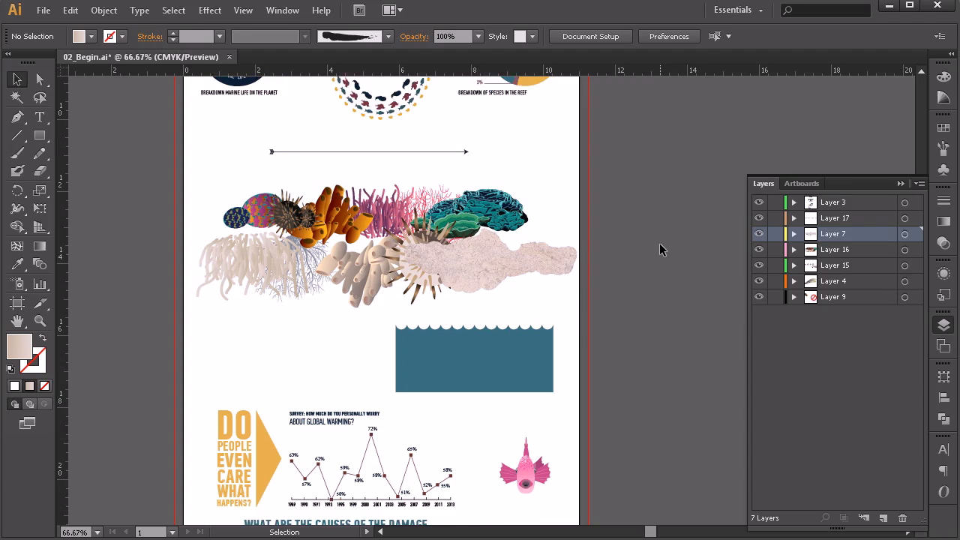
{"action": "scroll", "coordinate": [659, 249], "scroll_direction": "down", "scroll_amount": 4}
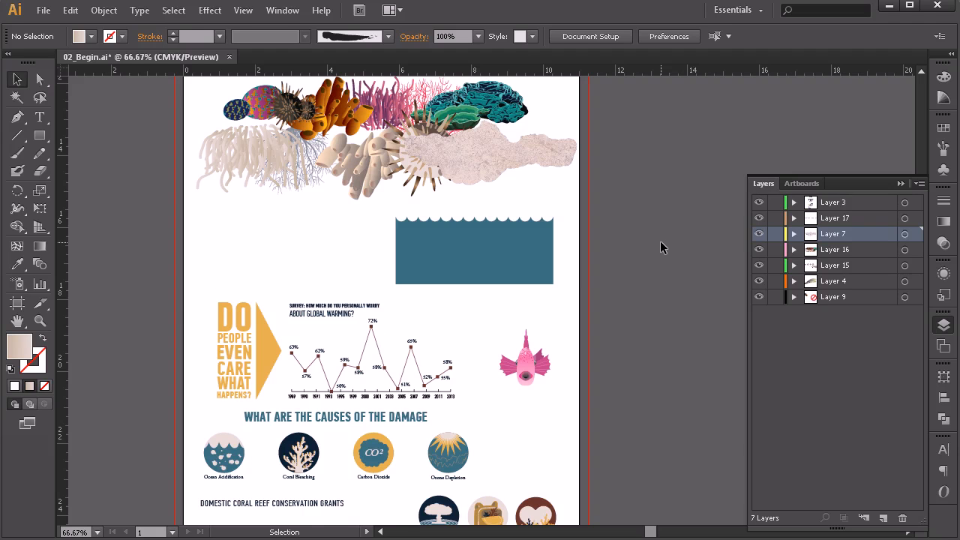
{"action": "scroll", "coordinate": [660, 241], "scroll_direction": "down", "scroll_amount": 3}
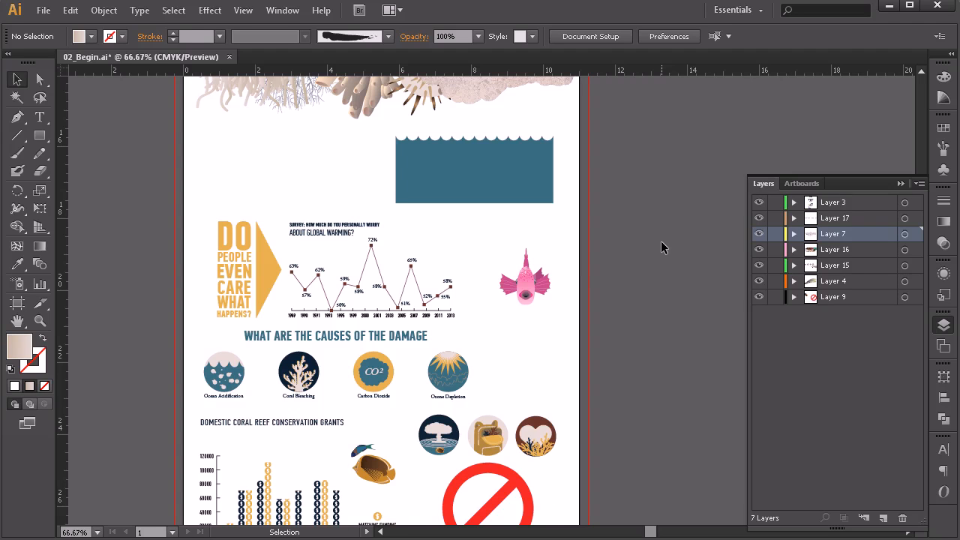
{"action": "left_click", "coordinate": [793, 234]}
{"action": "left_click", "coordinate": [794, 265]}
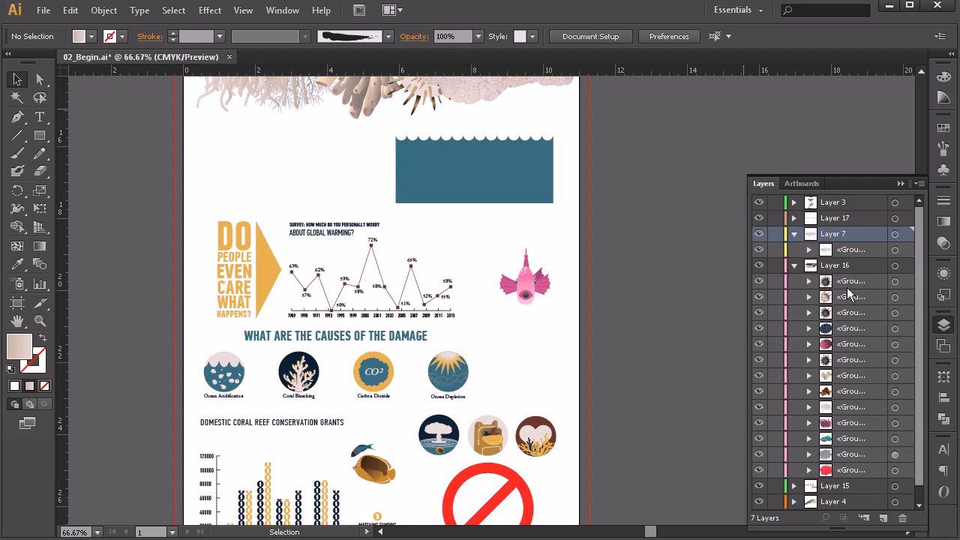
Step: Examine the domestic coral reef conservation grants chart at 200% to see how its yellow and navy bars are grouped
{"action": "scroll", "coordinate": [637, 363], "scroll_direction": "down", "scroll_amount": 3}
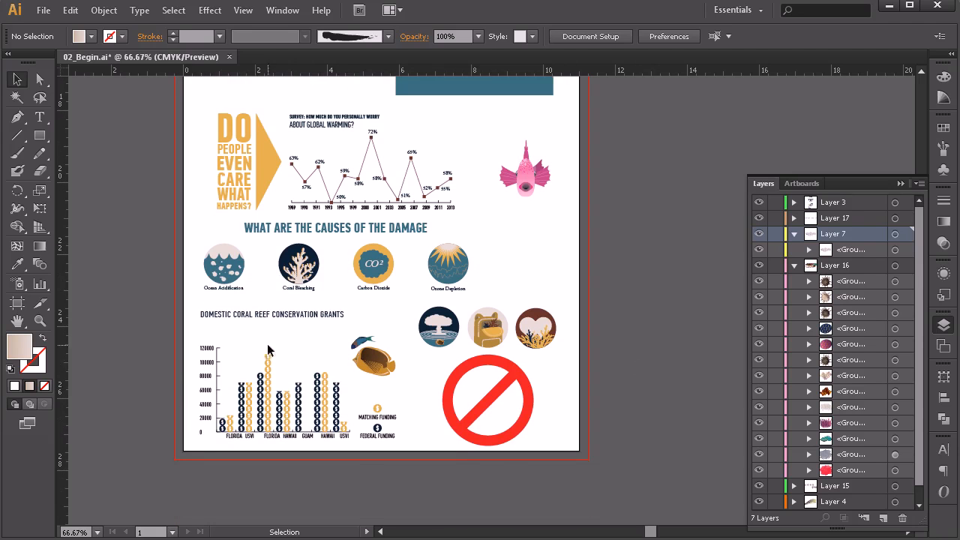
{"action": "scroll", "coordinate": [262, 398], "scroll_direction": "up", "scroll_amount": 1}
{"action": "scroll", "coordinate": [262, 398], "scroll_direction": "down", "scroll_amount": 1}
{"action": "scroll", "coordinate": [262, 401], "scroll_direction": "up", "scroll_amount": 4}
{"action": "scroll", "coordinate": [259, 405], "scroll_direction": "down", "scroll_amount": 1}
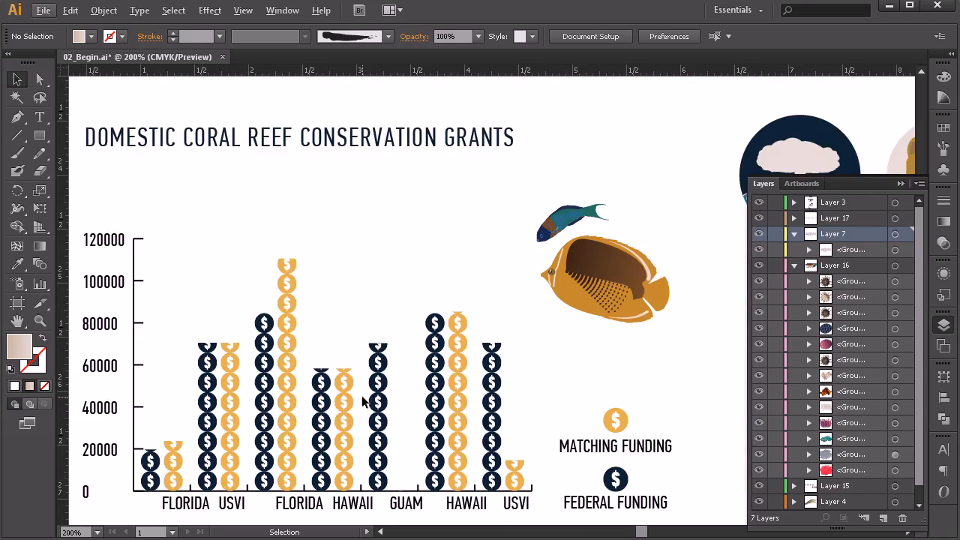
{"action": "left_click_drag", "start_coordinate": [284, 420], "coordinate": [401, 359]}
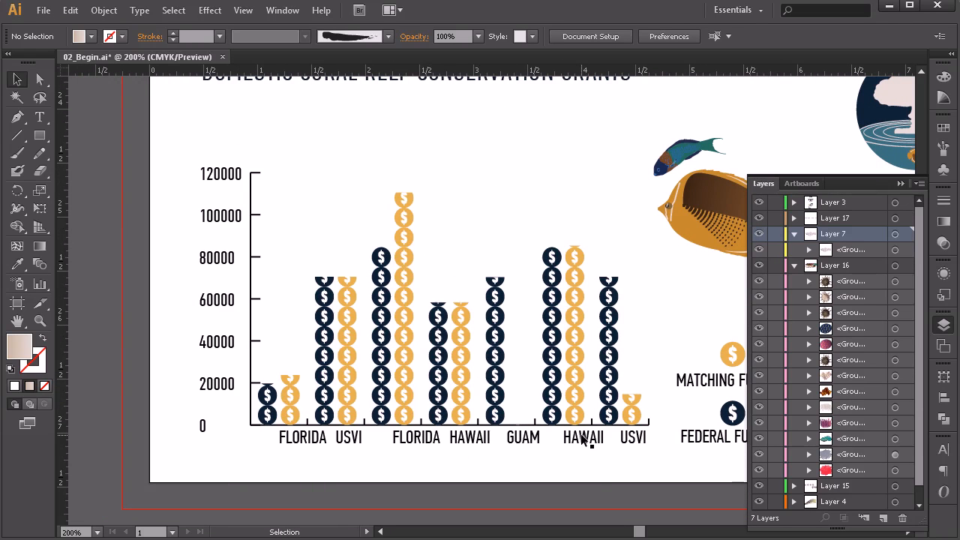
{"action": "left_click", "coordinate": [574, 259]}
{"action": "left_click", "coordinate": [460, 318]}
{"action": "left_click", "coordinate": [407, 241]}
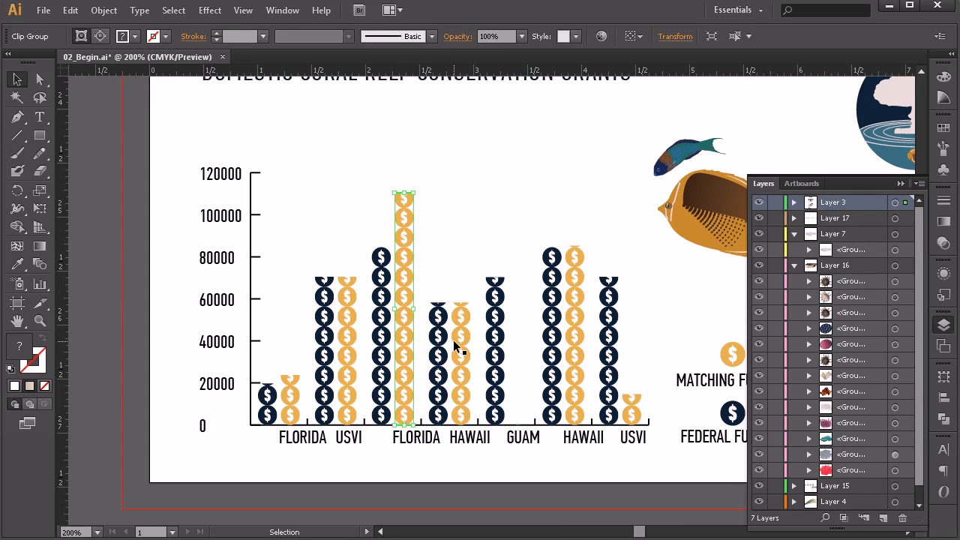
{"action": "left_click", "coordinate": [602, 310]}
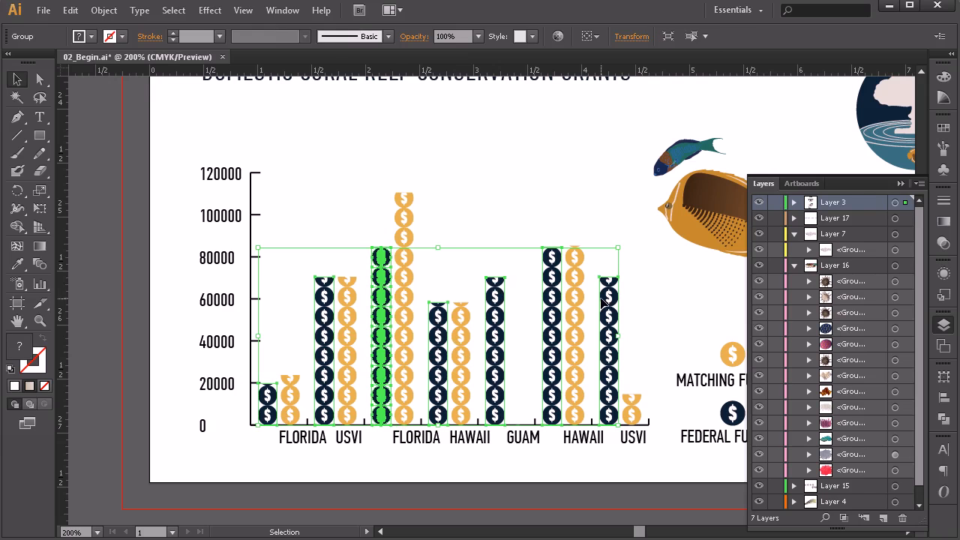
{"action": "left_click", "coordinate": [534, 197]}
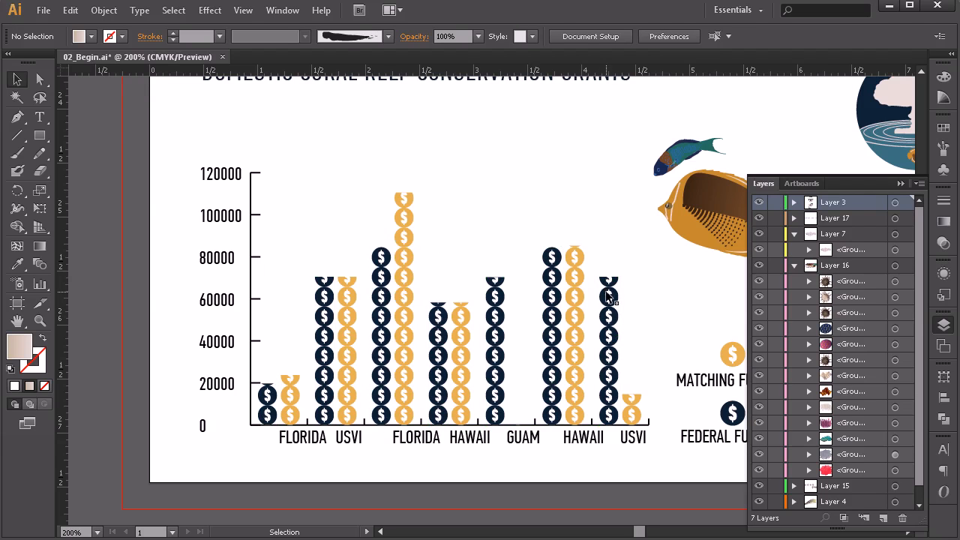
Step: Ungroup the navy federal funding bars in the grants chart and check that each bar can be selected individually
{"action": "left_click", "coordinate": [612, 315]}
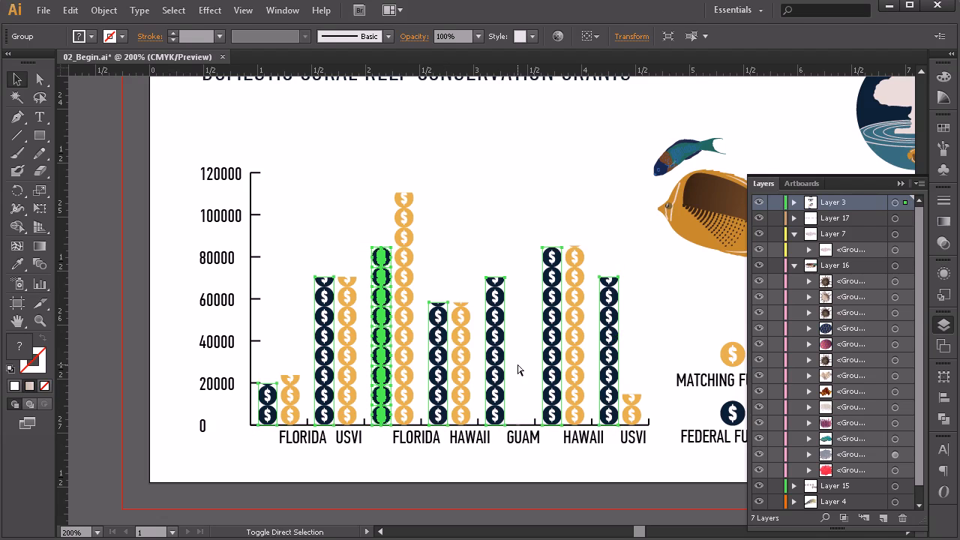
{"action": "key", "text": "ctrl+7"}
{"action": "left_click", "coordinate": [513, 204]}
{"action": "left_click", "coordinate": [386, 260]}
{"action": "left_click", "coordinate": [443, 323]}
{"action": "left_click", "coordinate": [497, 307]}
{"action": "left_click", "coordinate": [553, 300]}
{"action": "left_click", "coordinate": [610, 299]}
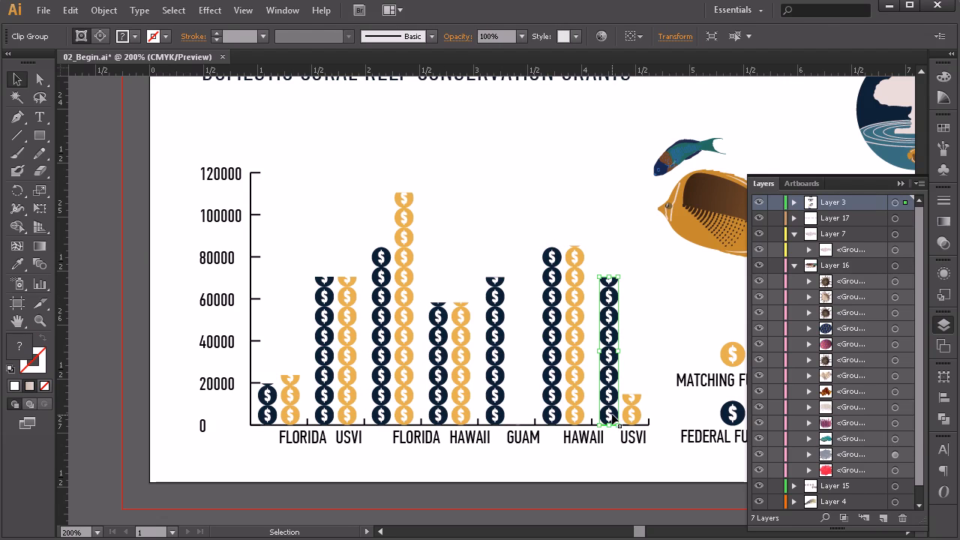
Step: Ungroup the location labels beneath the horizontal axis of the grants chart
{"action": "left_click", "coordinate": [332, 452]}
{"action": "left_click", "coordinate": [319, 444]}
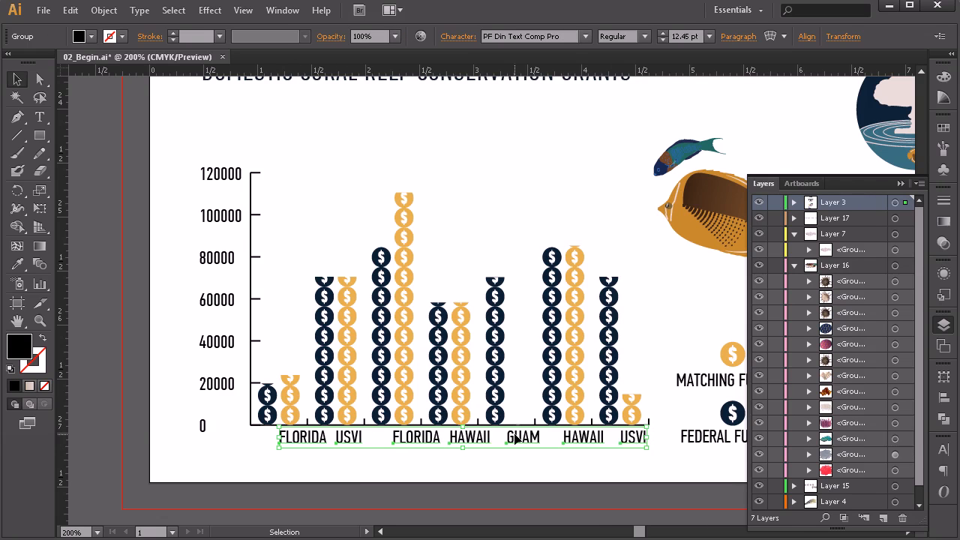
{"action": "key", "text": "ctrl+shift+g"}
{"action": "left_click", "coordinate": [330, 456]}
Step: Nudge the first FLORIDA label left to centre it beneath the first pair of bars
{"action": "left_click", "coordinate": [308, 441]}
{"action": "key", "text": "shift+Left"}
{"action": "key", "text": "shift+Left"}
{"action": "key", "text": "Right"}
{"action": "key", "text": "Right"}
{"action": "key", "text": "Right"}
{"action": "key", "text": "Right"}
{"action": "key", "text": "Right"}
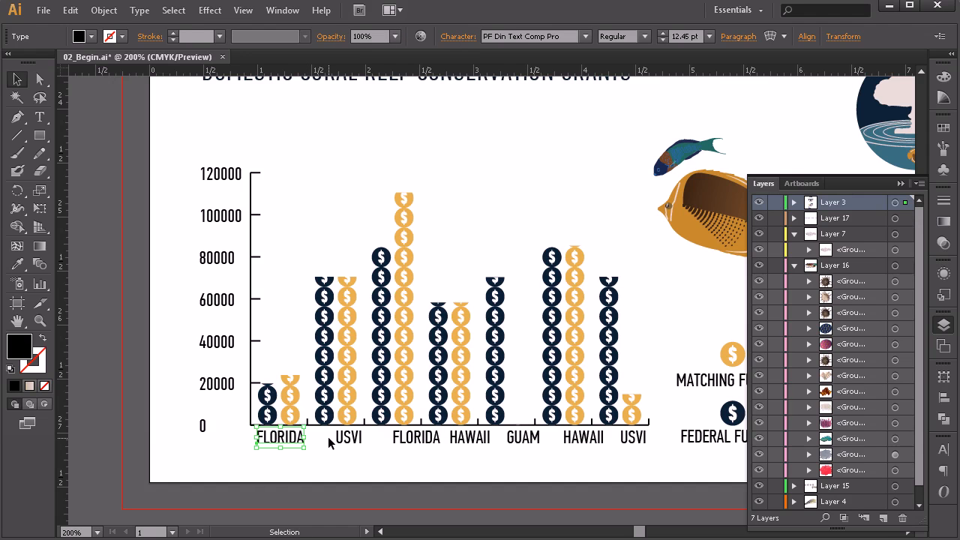
Step: Nudge the first USVI label left to centre it beneath the second pair of bars
{"action": "left_click", "coordinate": [357, 442]}
{"action": "key", "text": "Left"}
{"action": "key", "text": "Left"}
{"action": "key", "text": "Left"}
{"action": "key", "text": "Left"}
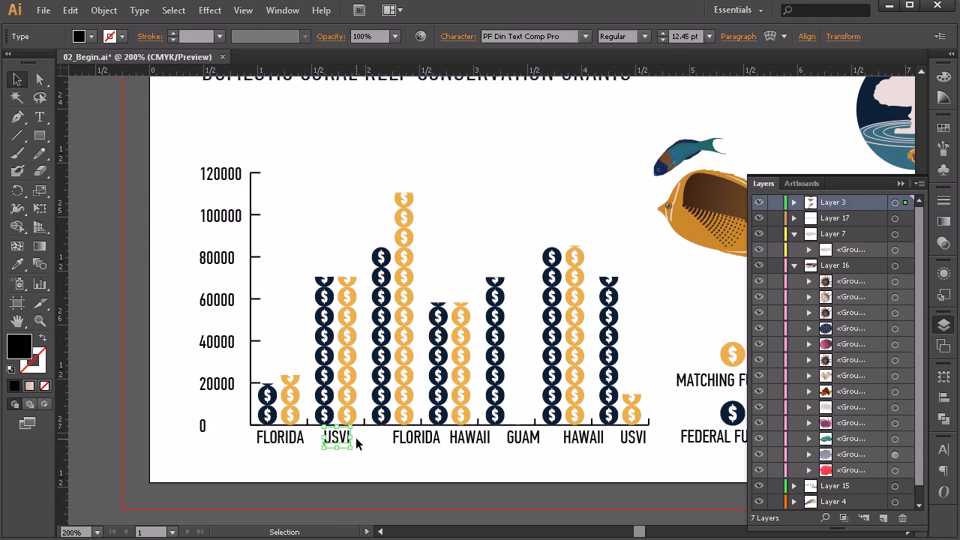
Step: Nudge the second FLORIDA label left to centre it beneath the third pair of bars
{"action": "left_click", "coordinate": [413, 443]}
{"action": "key", "text": "shift+Left"}
{"action": "key", "text": "Right"}
{"action": "key", "text": "Right"}
{"action": "key", "text": "Right"}
{"action": "key", "text": "Right"}
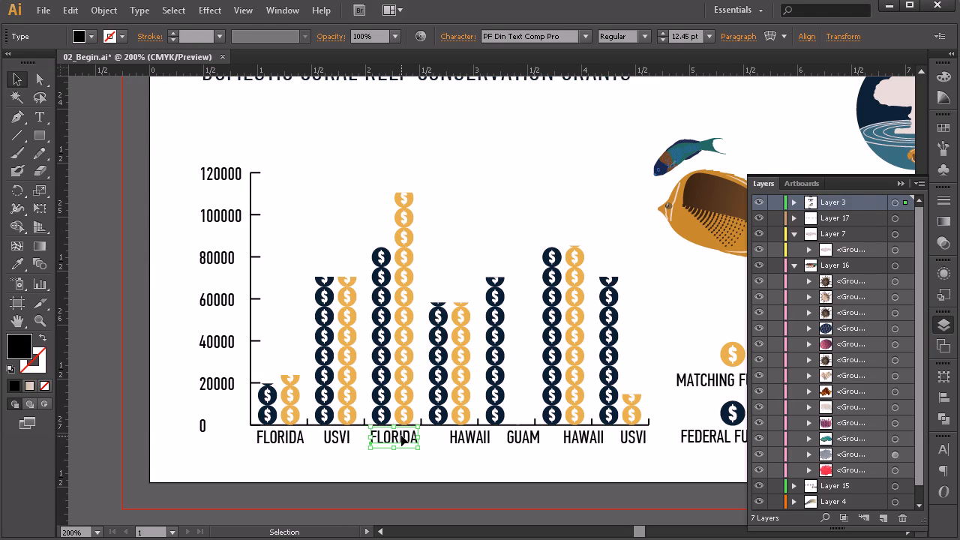
Step: Nudge the first HAWAII label left to place it beneath the fourth pair of bars
{"action": "left_click", "coordinate": [459, 443]}
{"action": "key", "text": "shift+Left"}
{"action": "key", "text": "Left"}
{"action": "key", "text": "Left"}
{"action": "key", "text": "Left"}
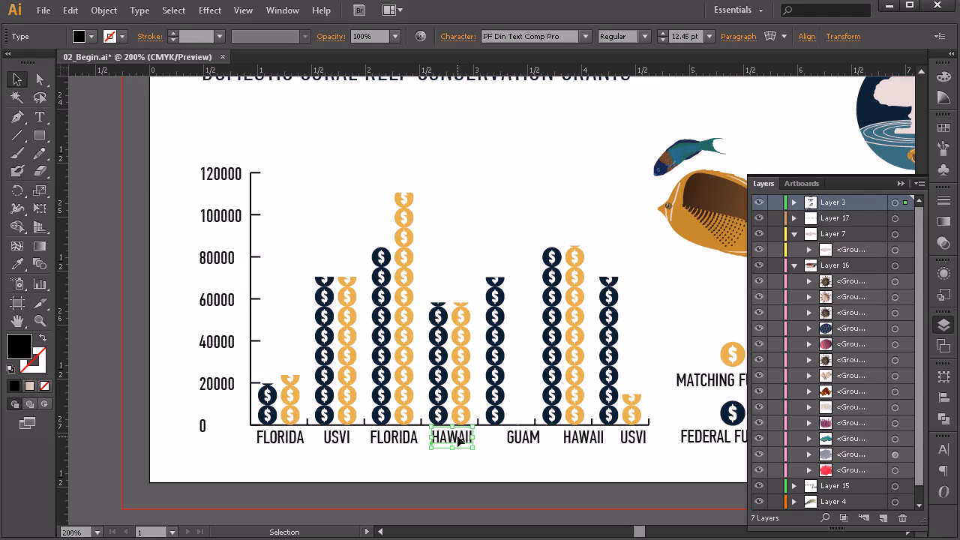
Step: Nudge the GUAM label left to centre it within its section of the axis
{"action": "left_click", "coordinate": [520, 440]}
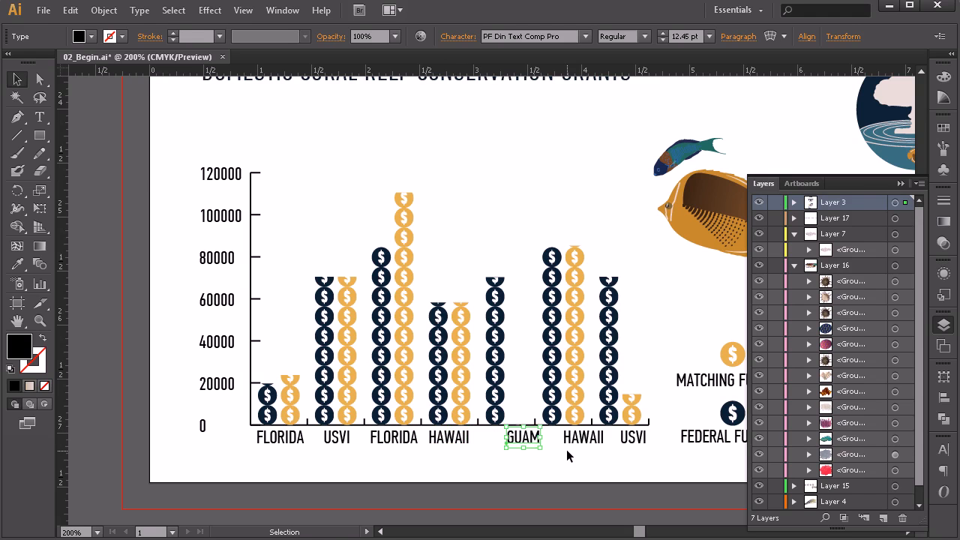
{"action": "key", "text": "shift+Left"}
{"action": "key", "text": "Left"}
Step: Nudge the second HAWAII label left to centre it beneath the sixth set of bars
{"action": "left_click", "coordinate": [585, 442]}
{"action": "key", "text": "shift+Left"}
{"action": "key", "text": "Left"}
{"action": "key", "text": "Left"}
{"action": "key", "text": "Left"}
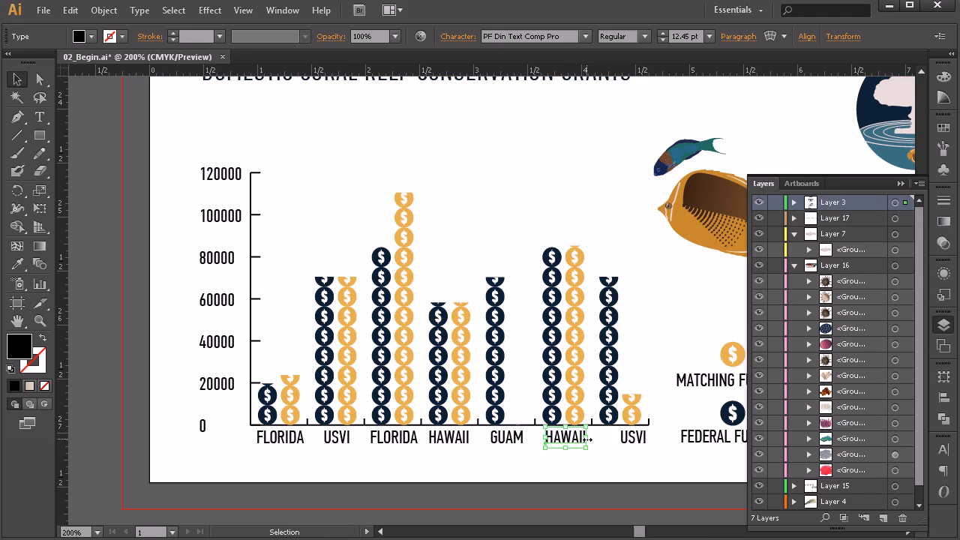
Step: Nudge the last USVI label left to centre it beneath the final pair of bars, and deselect it
{"action": "left_click", "coordinate": [634, 441]}
{"action": "key", "text": "shift+Left"}
{"action": "key", "text": "Right"}
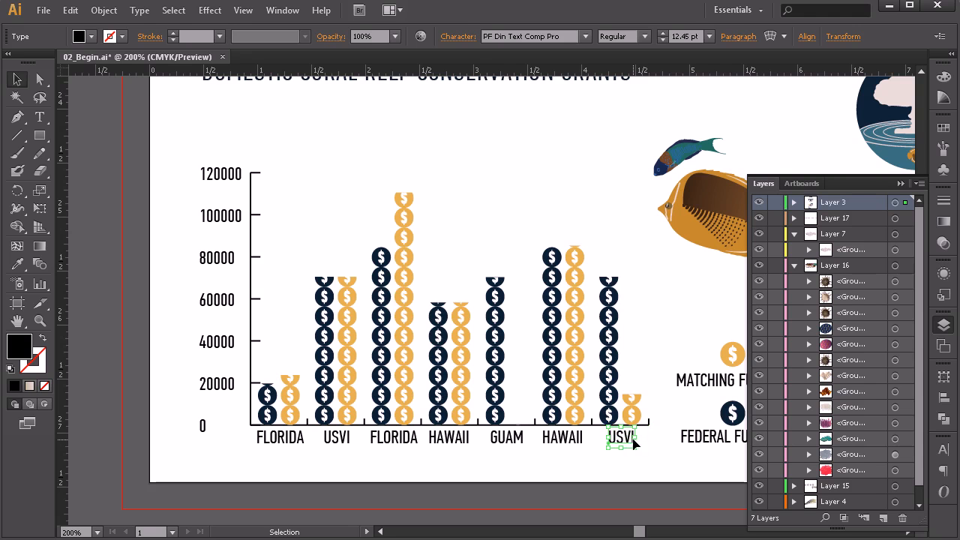
{"action": "left_click", "coordinate": [603, 463]}
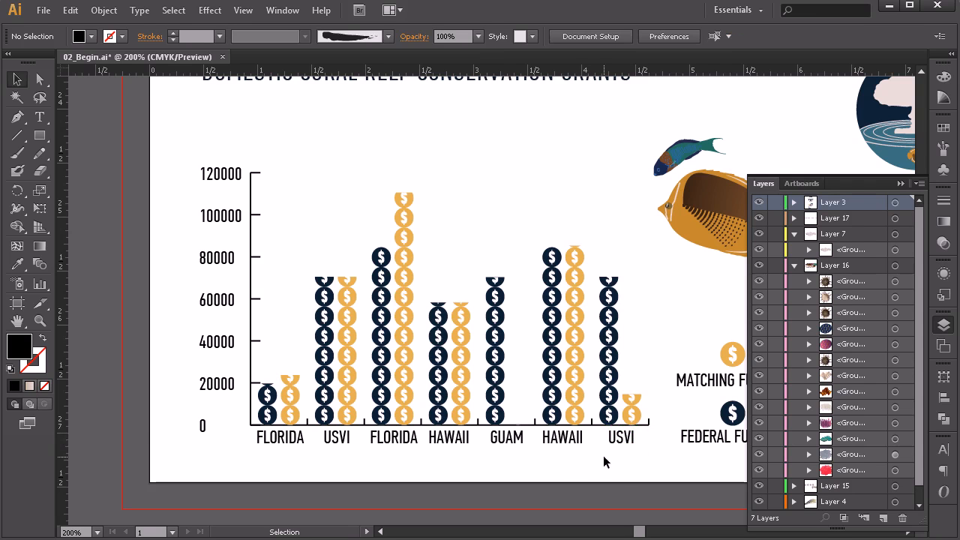
Step: Nudge the first HAWAII label slightly right to centre it beneath the fourth pair of bars, and deselect it
{"action": "left_click", "coordinate": [468, 433]}
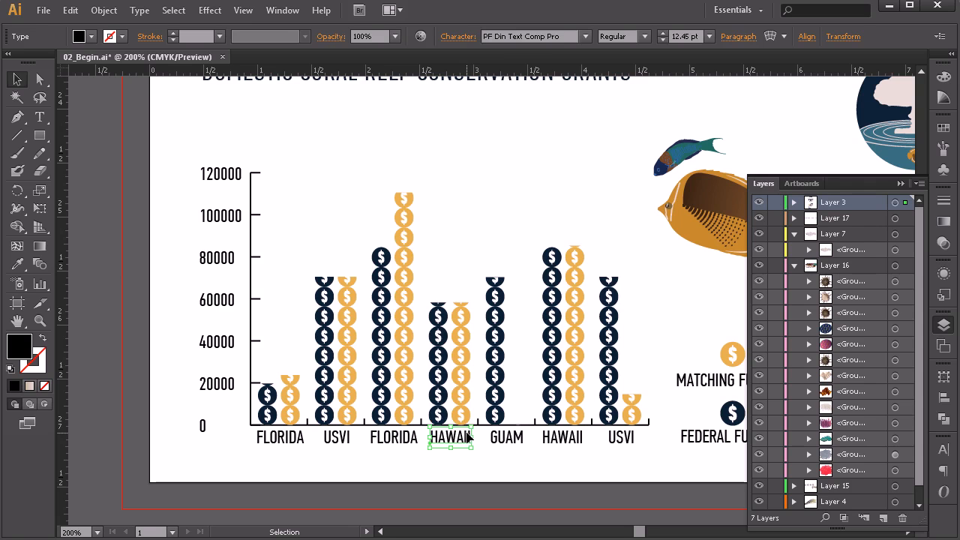
{"action": "left_click", "coordinate": [612, 444]}
{"action": "left_click", "coordinate": [568, 446]}
{"action": "left_click", "coordinate": [582, 459]}
Step: Group all seven location labels beneath the grants chart's horizontal axis and clear the selection
{"action": "left_click_drag", "start_coordinate": [642, 469], "coordinate": [334, 486]}
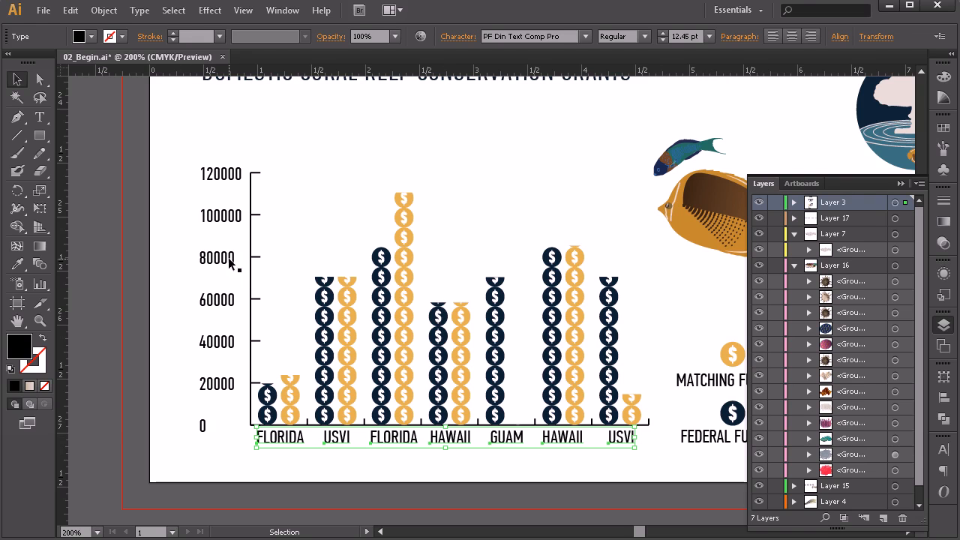
{"action": "left_click", "coordinate": [221, 219]}
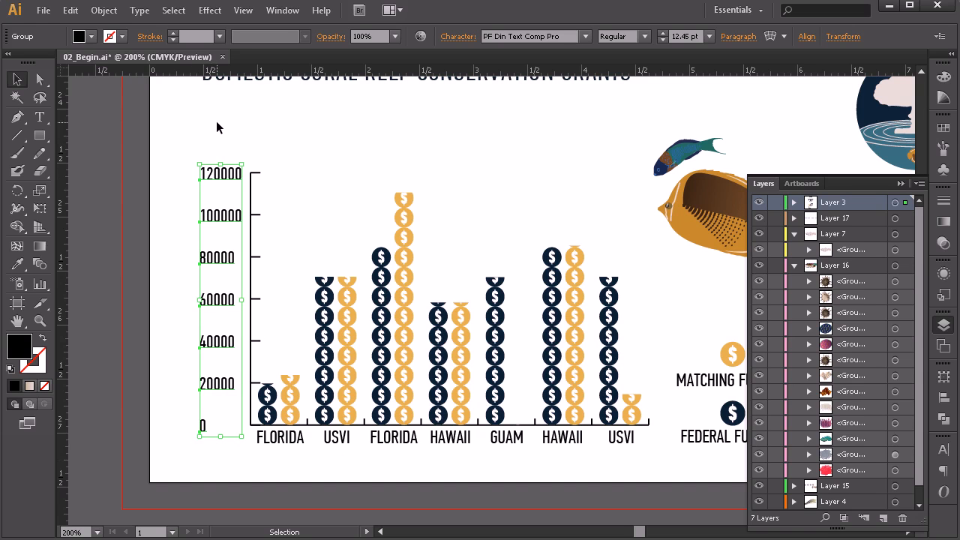
{"action": "left_click", "coordinate": [299, 442]}
{"action": "left_click_drag", "start_coordinate": [242, 461], "coordinate": [637, 442]}
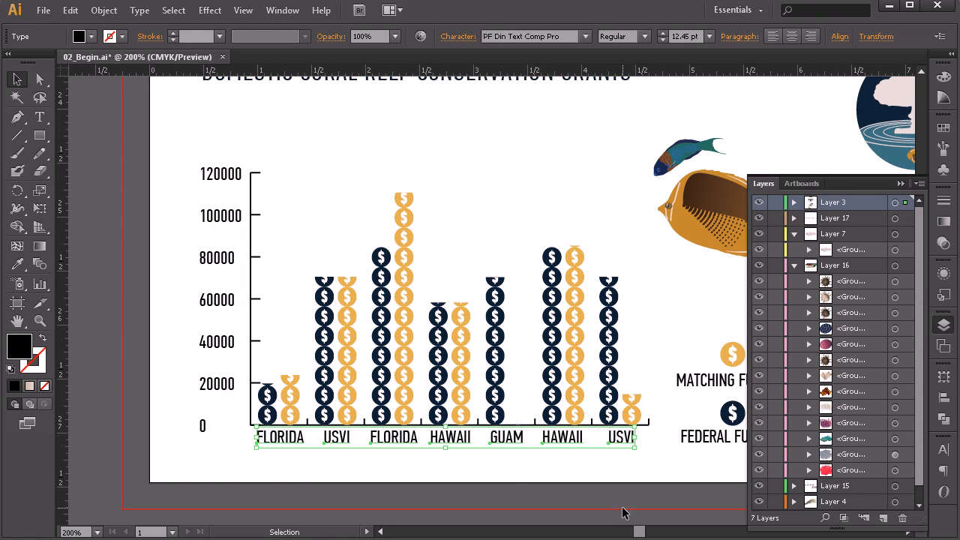
{"action": "key", "text": "ctrl+g"}
{"action": "left_click", "coordinate": [522, 473]}
{"action": "left_click", "coordinate": [543, 447]}
{"action": "left_click", "coordinate": [553, 479]}
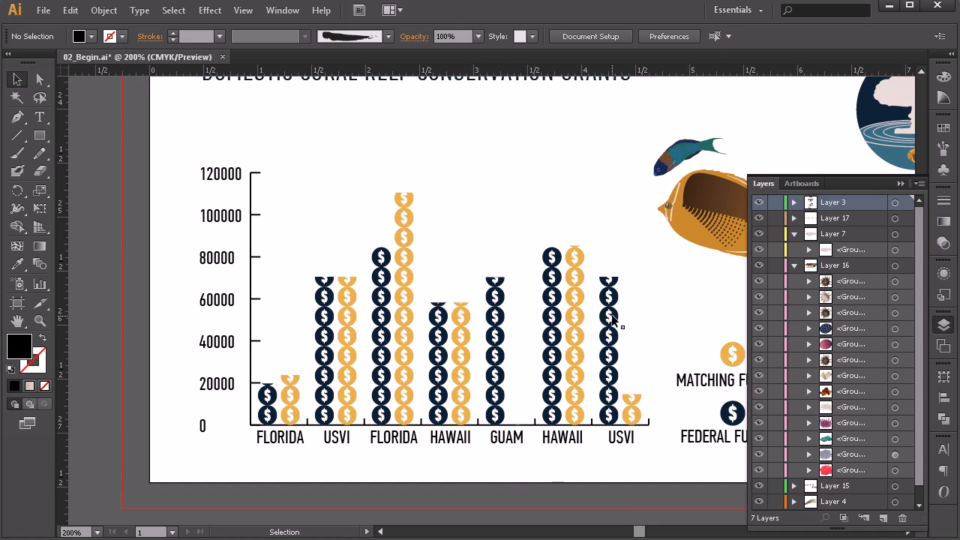
Step: Examine how the mushroom cloud, backpack and heart icons and the small blue fish are grouped by selecting their parts
{"action": "scroll", "coordinate": [623, 315], "scroll_direction": "down", "scroll_amount": 2}
{"action": "key", "text": "space"}
{"action": "left_click_drag", "start_coordinate": [671, 293], "coordinate": [404, 326]}
{"action": "left_click_drag", "start_coordinate": [447, 349], "coordinate": [487, 321]}
{"action": "left_click", "coordinate": [548, 264]}
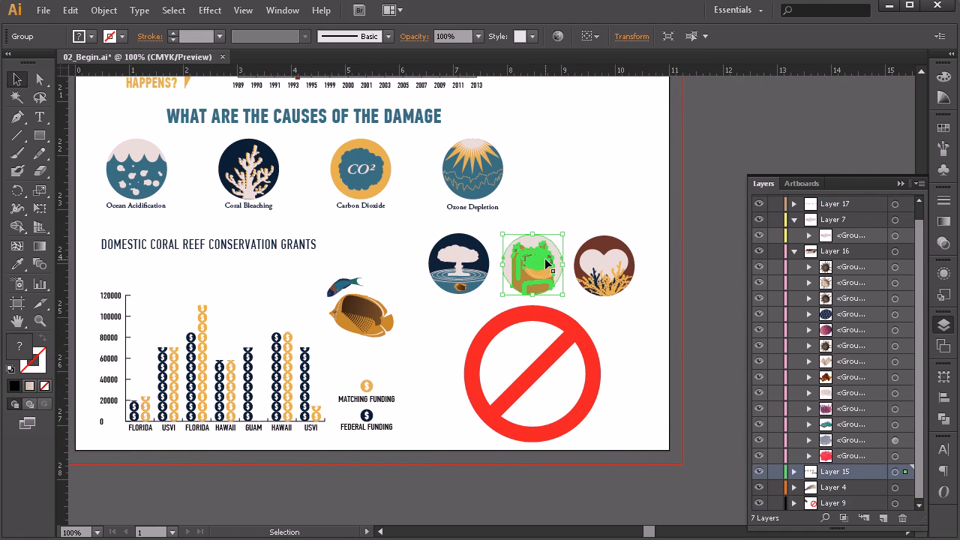
{"action": "left_click", "coordinate": [614, 255]}
{"action": "left_click", "coordinate": [604, 238]}
{"action": "left_click", "coordinate": [465, 243]}
{"action": "left_click", "coordinate": [464, 256]}
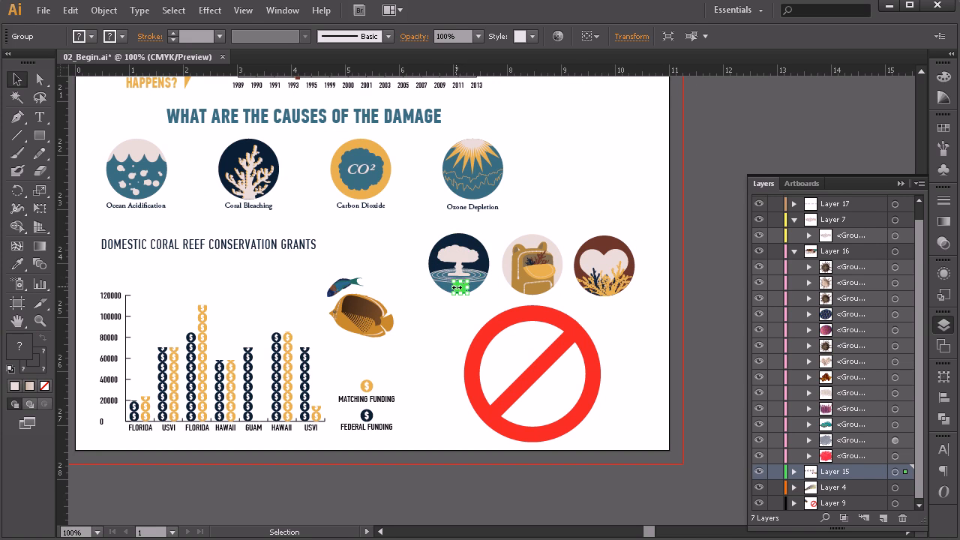
{"action": "left_click", "coordinate": [346, 286]}
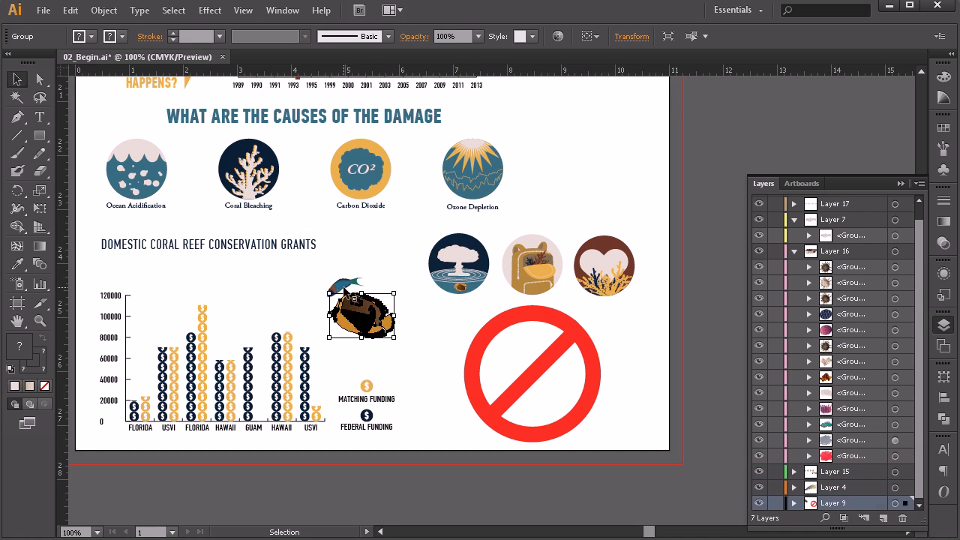
Step: Examine the shapes making up the four damage-cause icons, from Ozone Depletion to Ocean Acidification, by selecting them individually
{"action": "left_click", "coordinate": [460, 162]}
{"action": "left_click", "coordinate": [464, 179]}
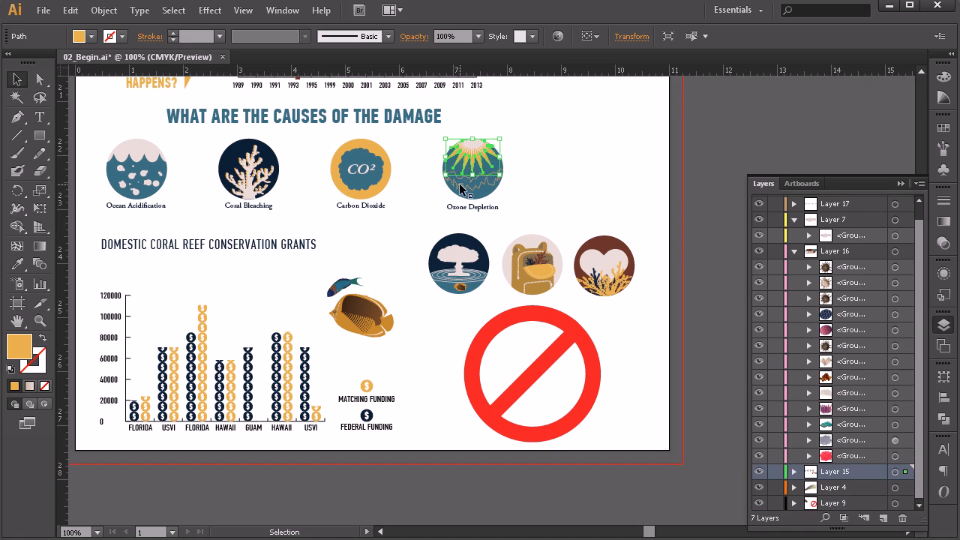
{"action": "left_click", "coordinate": [465, 187]}
{"action": "left_click", "coordinate": [495, 166]}
{"action": "left_click", "coordinate": [495, 166]}
{"action": "left_click", "coordinate": [360, 169]}
{"action": "left_click", "coordinate": [349, 181]}
{"action": "left_click", "coordinate": [360, 147]}
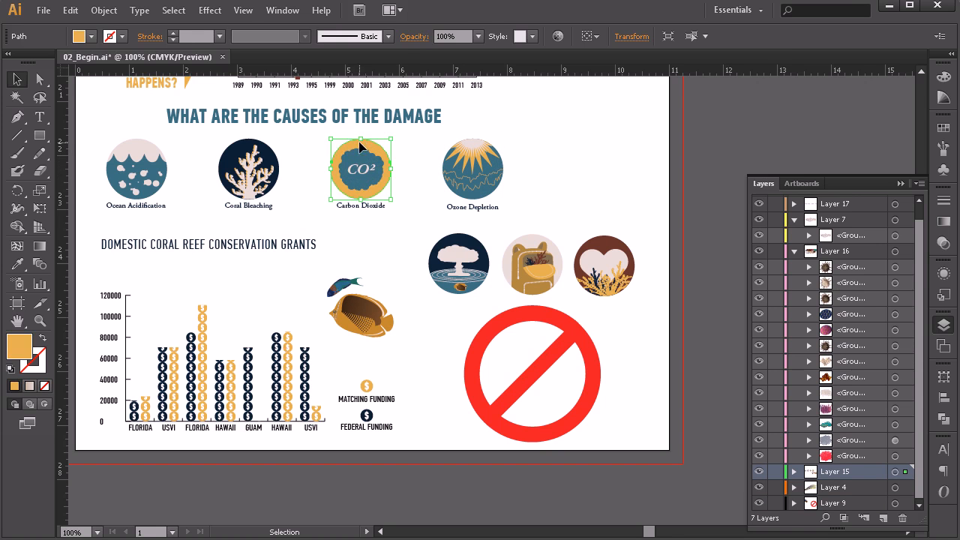
{"action": "left_click", "coordinate": [272, 151]}
{"action": "left_click", "coordinate": [241, 156]}
{"action": "left_click", "coordinate": [152, 170]}
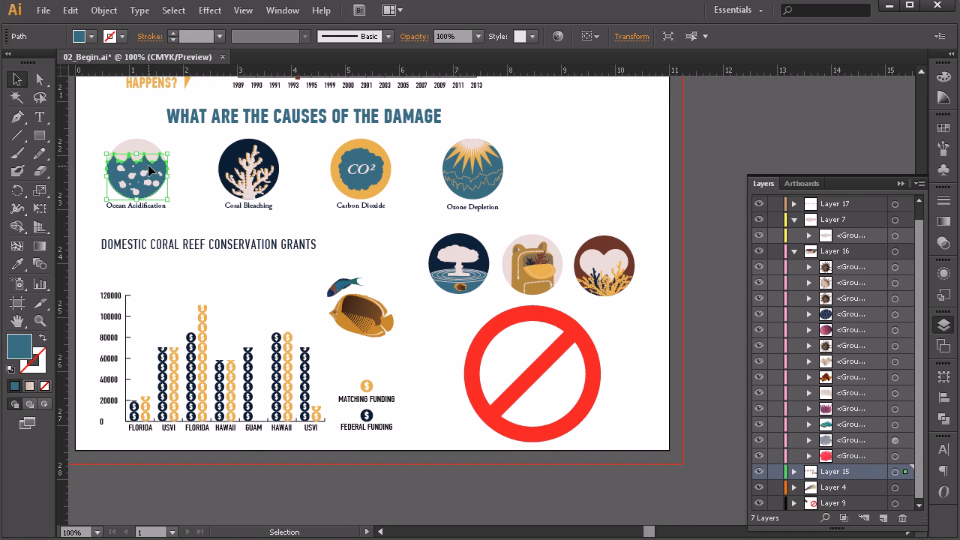
{"action": "left_click", "coordinate": [137, 147]}
{"action": "left_click", "coordinate": [310, 216]}
Step: Examine the grouping of the global warming survey graph by selecting its markers, its line and a percentage label
{"action": "scroll", "coordinate": [310, 216], "scroll_direction": "up", "scroll_amount": 4}
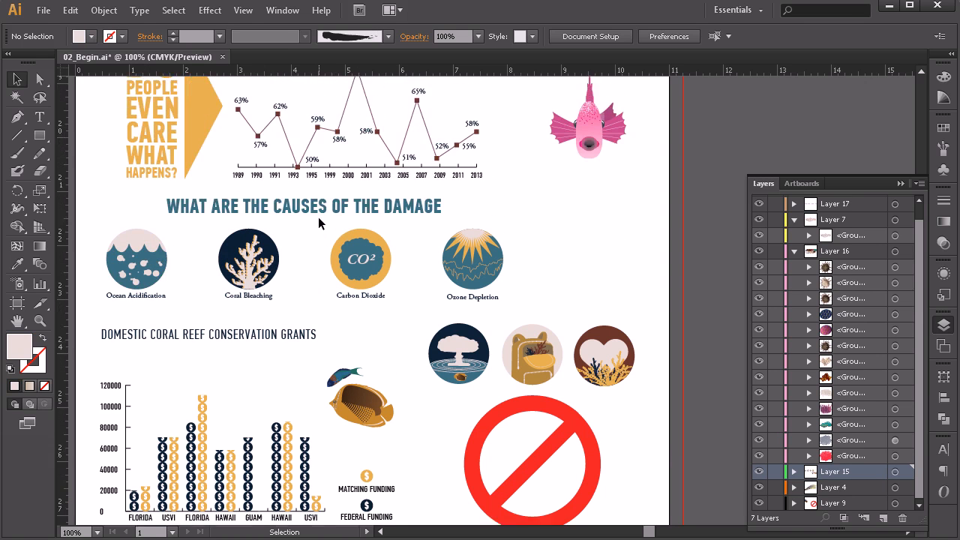
{"action": "left_click", "coordinate": [357, 142]}
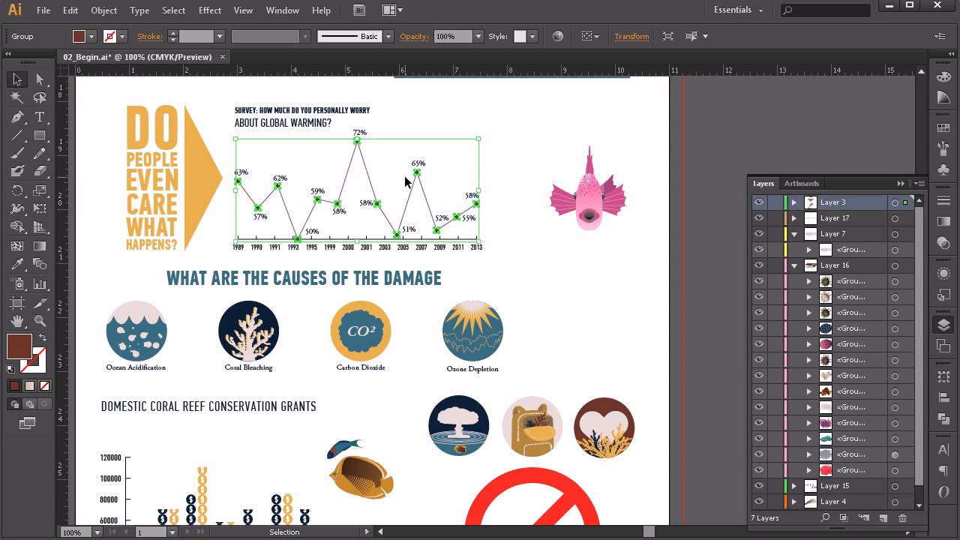
{"action": "left_click", "coordinate": [505, 202]}
{"action": "key", "text": "ctrl+z"}
{"action": "left_click", "coordinate": [480, 122]}
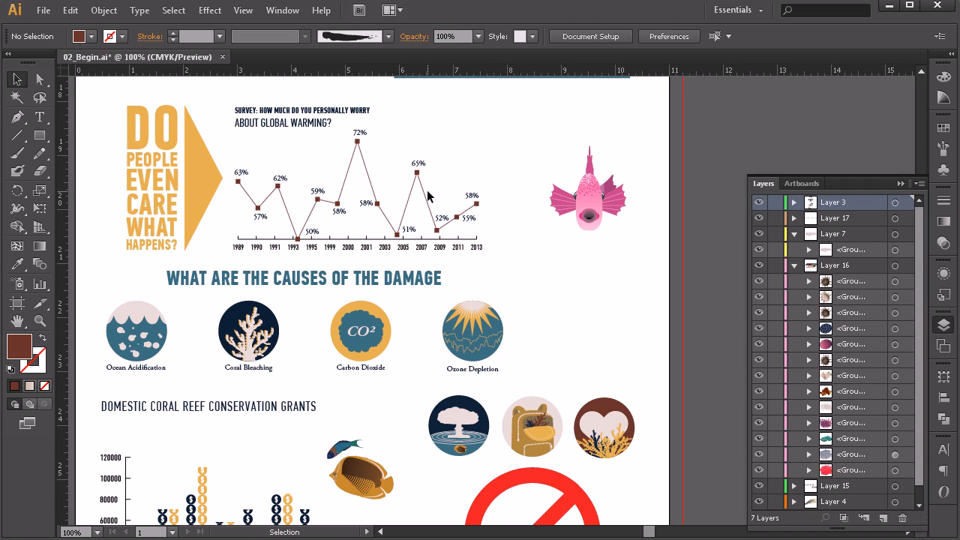
{"action": "left_click", "coordinate": [429, 209]}
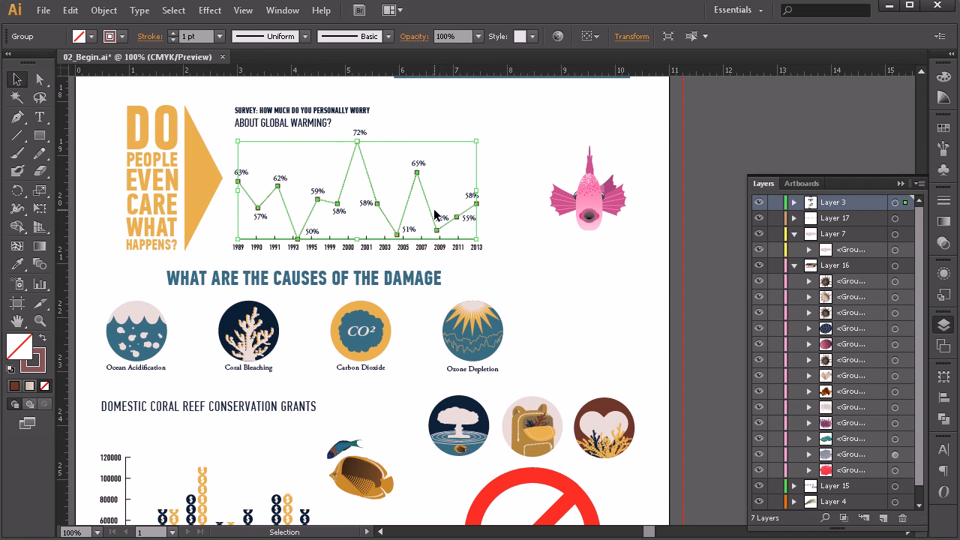
{"action": "left_click", "coordinate": [368, 212]}
{"action": "left_click", "coordinate": [359, 133]}
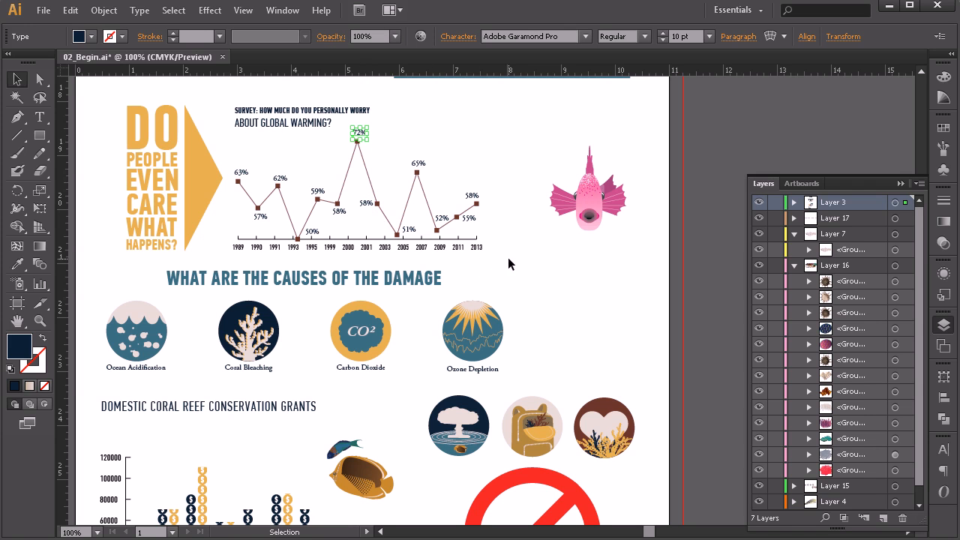
Step: Group the year labels beneath the survey graph's axis, leaving the damage heading out of the selection
{"action": "left_click", "coordinate": [475, 249]}
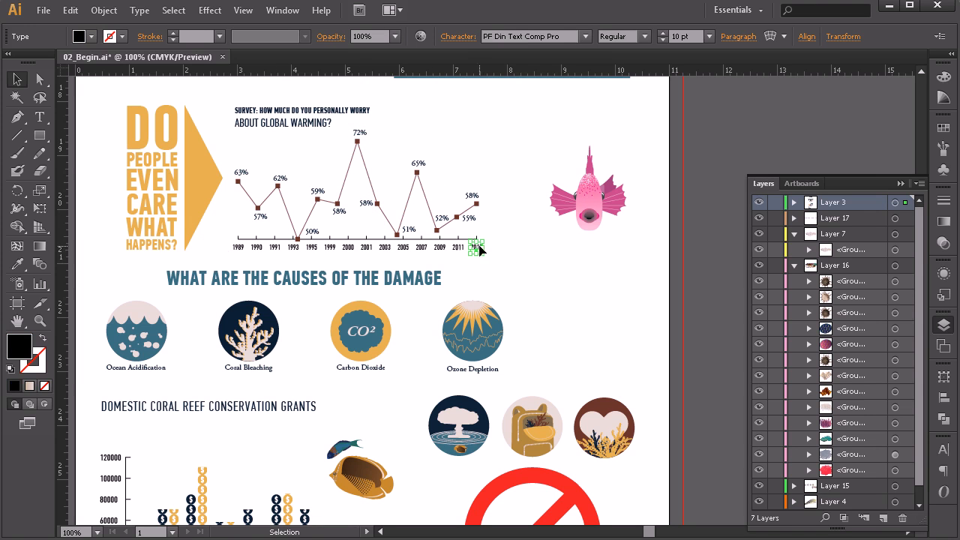
{"action": "left_click_drag", "start_coordinate": [502, 275], "coordinate": [219, 248]}
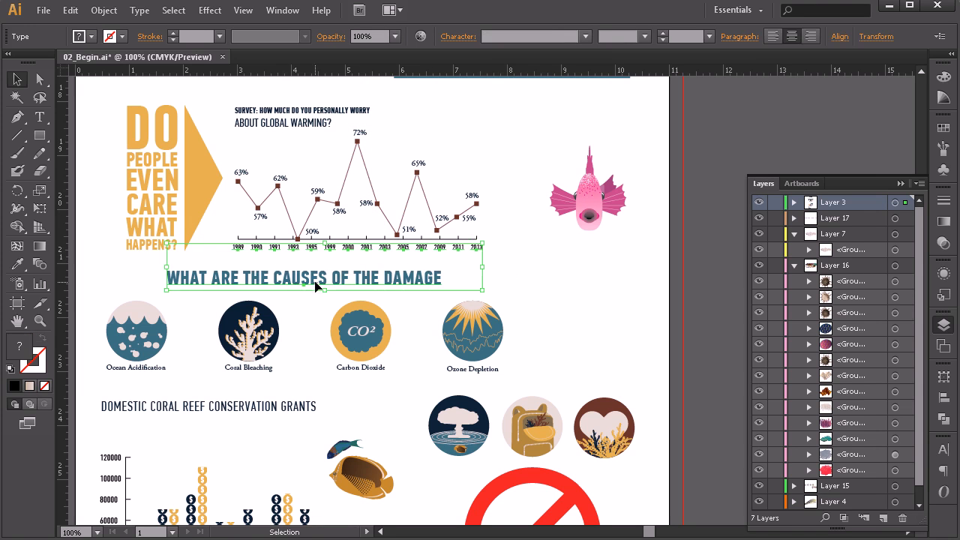
{"action": "left_click", "coordinate": [368, 283], "text": "shift"}
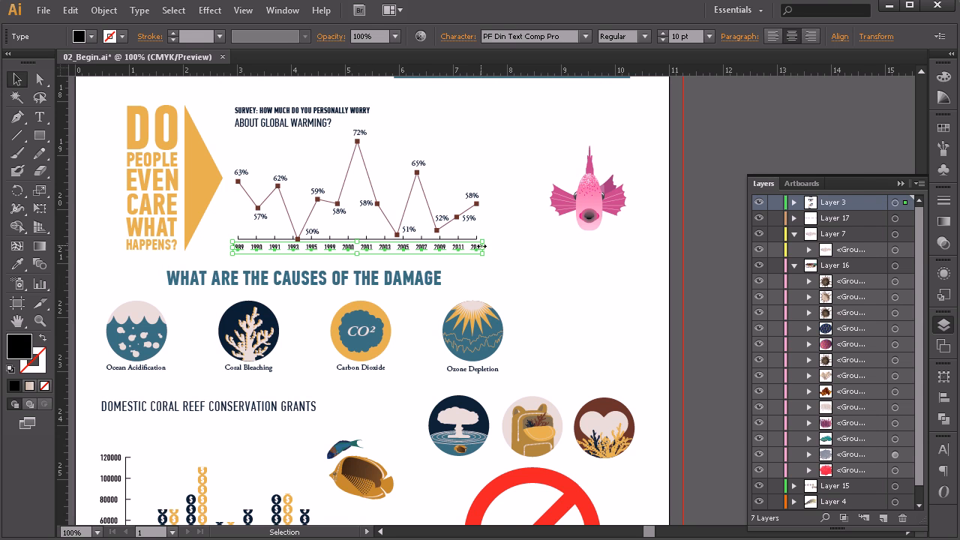
{"action": "key", "text": "ctrl+g"}
Step: Shift the pink fish beside the survey graph slightly up and to the left
{"action": "left_click_drag", "start_coordinate": [518, 136], "coordinate": [576, 189]}
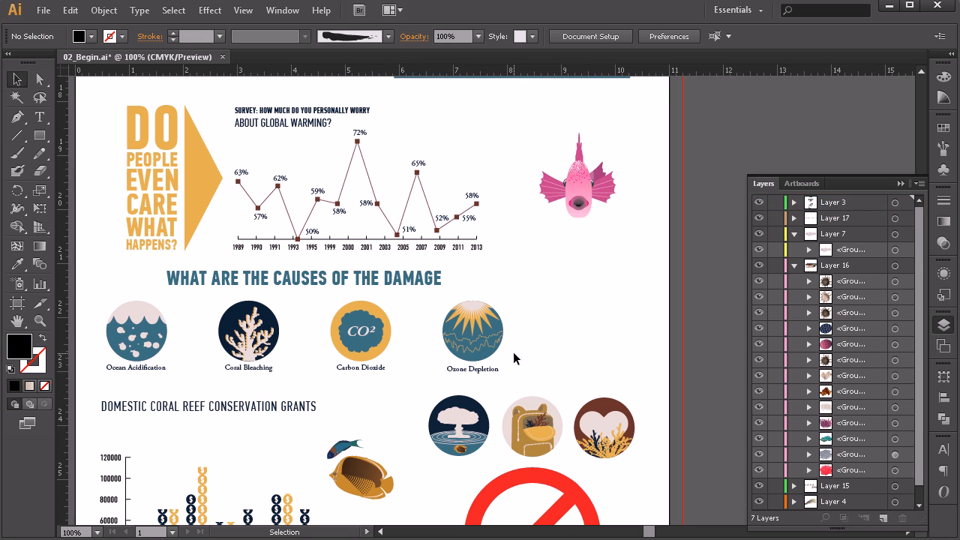
Step: Examine the scalloped blue rectangle, the orange arrow shape and the coral artwork by selecting each one
{"action": "scroll", "coordinate": [495, 336], "scroll_direction": "up", "scroll_amount": 5}
{"action": "scroll", "coordinate": [504, 333], "scroll_direction": "up", "scroll_amount": 5}
{"action": "left_click", "coordinate": [495, 244]}
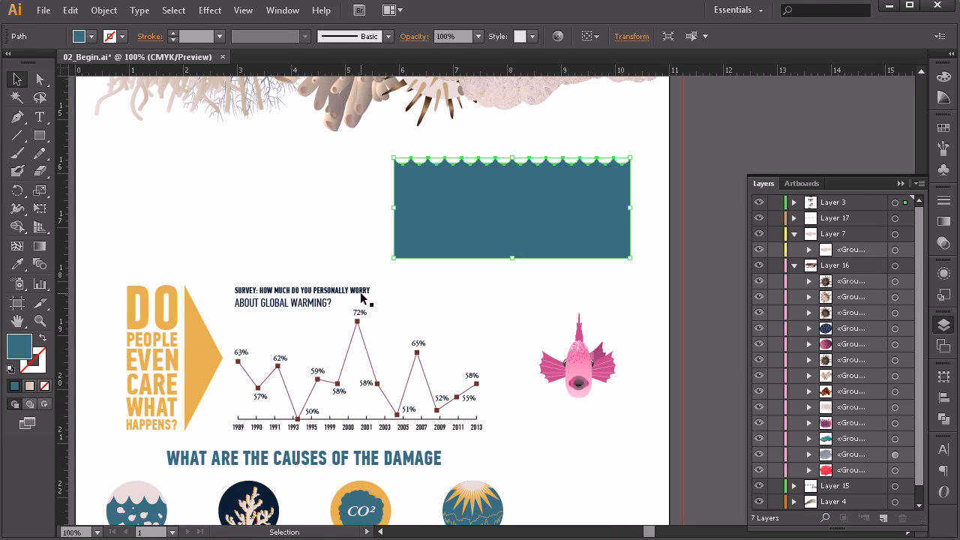
{"action": "left_click", "coordinate": [156, 345]}
{"action": "scroll", "coordinate": [225, 351], "scroll_direction": "up", "scroll_amount": 11}
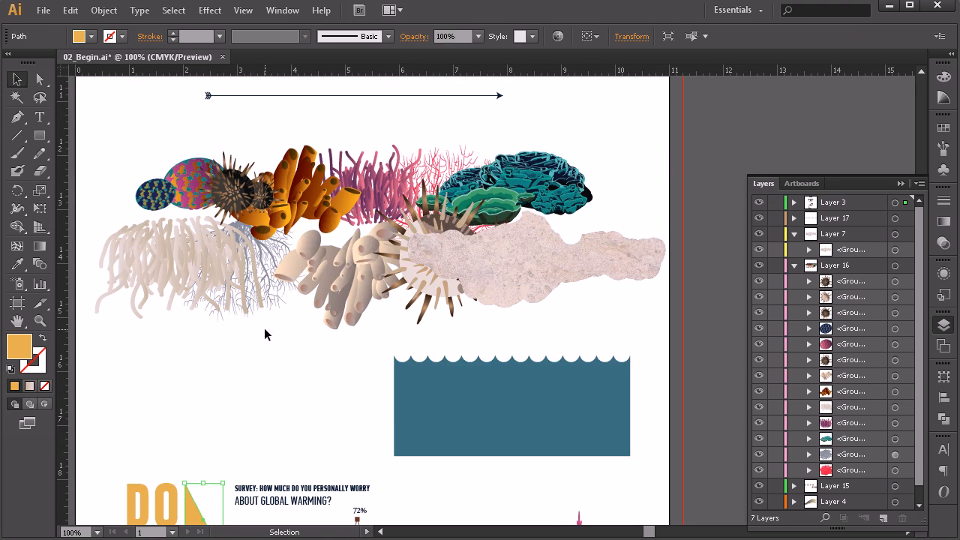
{"action": "left_click", "coordinate": [210, 274]}
{"action": "scroll", "coordinate": [210, 274], "scroll_direction": "up", "scroll_amount": 13}
{"action": "left_click_drag", "start_coordinate": [424, 297], "coordinate": [380, 337]}
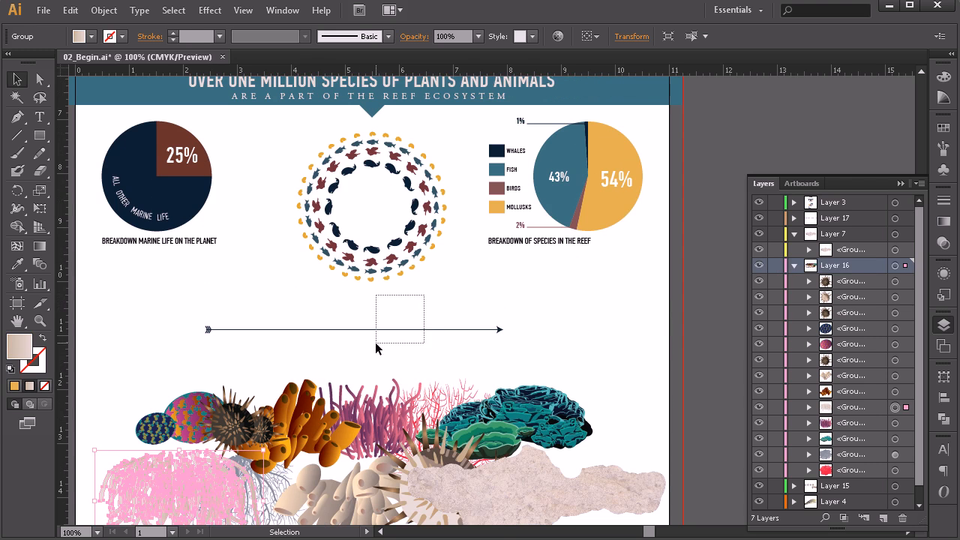
Step: Examine the species pie charts, the banner text and the title's underline by selecting their parts, and clear the selection
{"action": "scroll", "coordinate": [578, 300], "scroll_direction": "up", "scroll_amount": 4}
{"action": "left_click", "coordinate": [578, 298]}
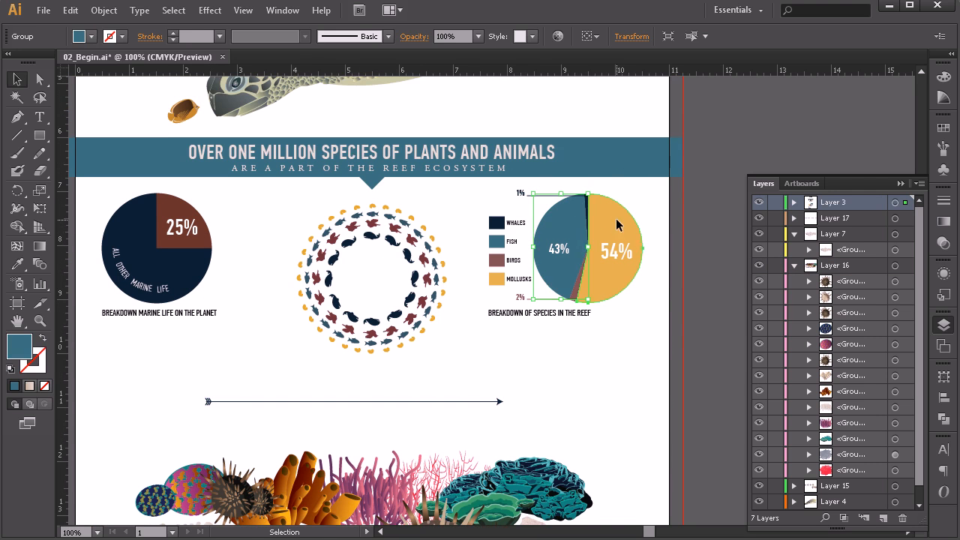
{"action": "left_click", "coordinate": [182, 226]}
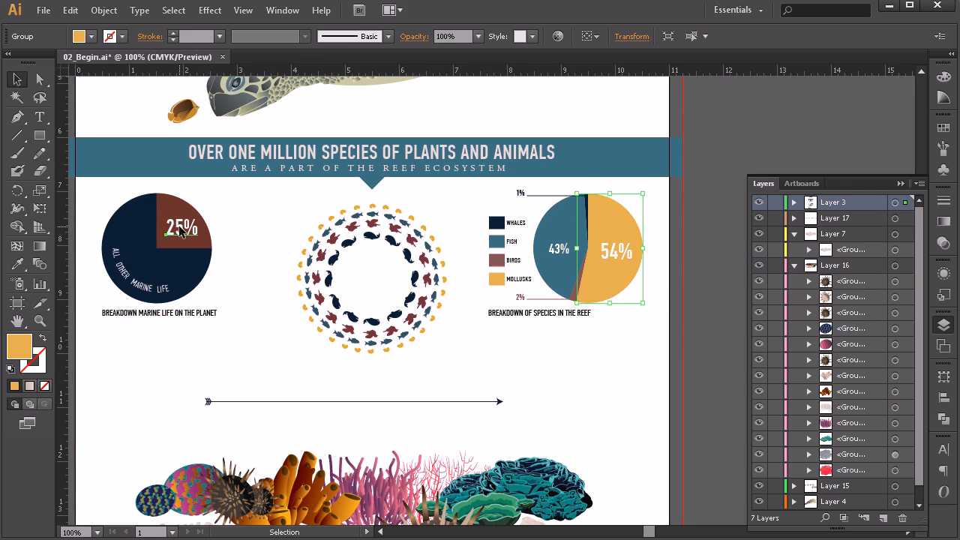
{"action": "left_click", "coordinate": [328, 154]}
{"action": "scroll", "coordinate": [390, 202], "scroll_direction": "up", "scroll_amount": 16}
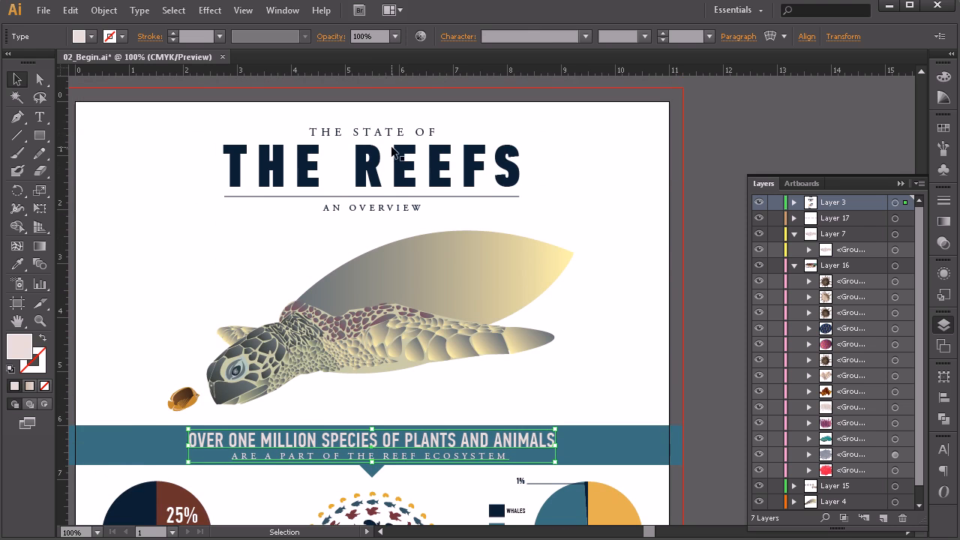
{"action": "left_click", "coordinate": [369, 163]}
{"action": "left_click", "coordinate": [409, 197]}
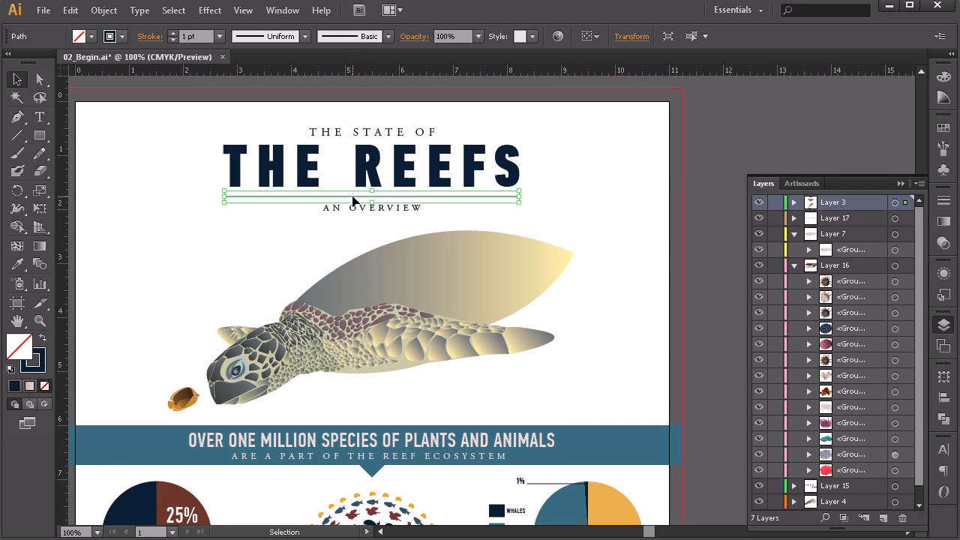
{"action": "scroll", "coordinate": [464, 268], "scroll_direction": "down", "scroll_amount": 4}
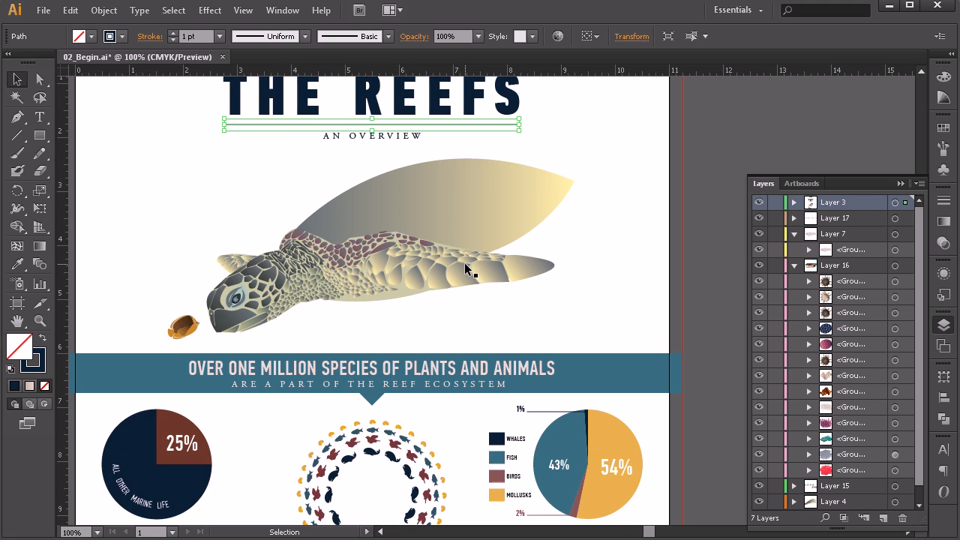
{"action": "scroll", "coordinate": [468, 266], "scroll_direction": "down", "scroll_amount": 3}
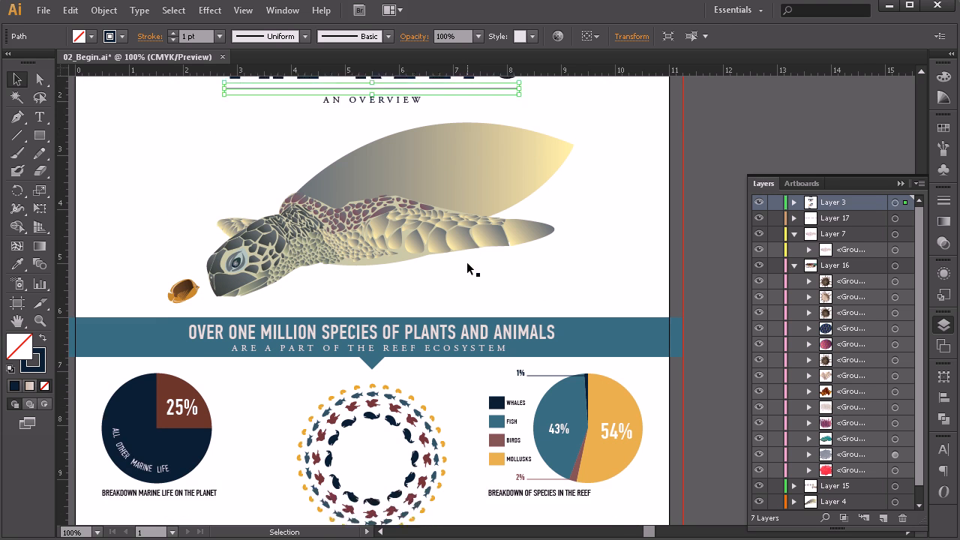
{"action": "left_click", "coordinate": [581, 204]}
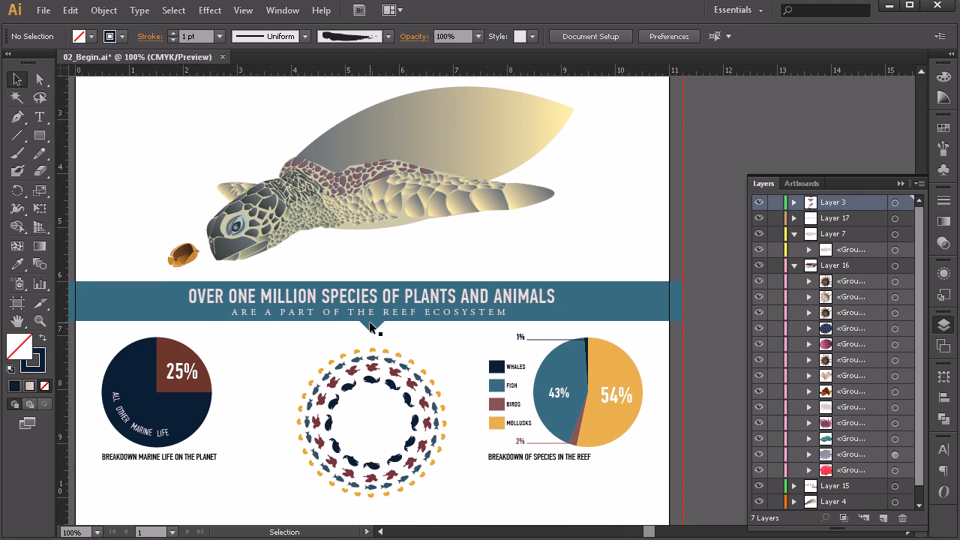
Step: View the whole infographic, inspect the artboard's dimensions with the Artboard tool, and return to the Selection tool
{"action": "scroll", "coordinate": [381, 300], "scroll_direction": "down", "scroll_amount": 5, "text": "alt"}
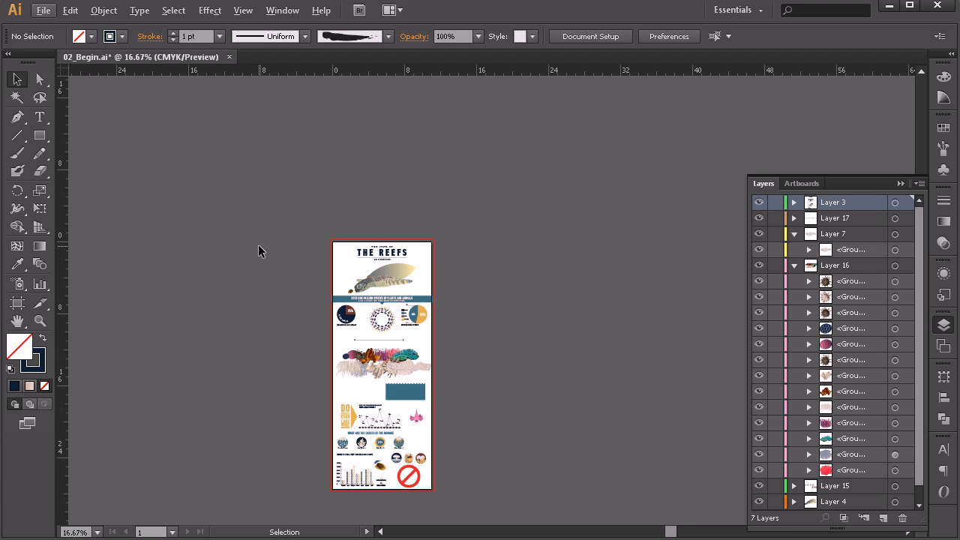
{"action": "left_click", "coordinate": [19, 304]}
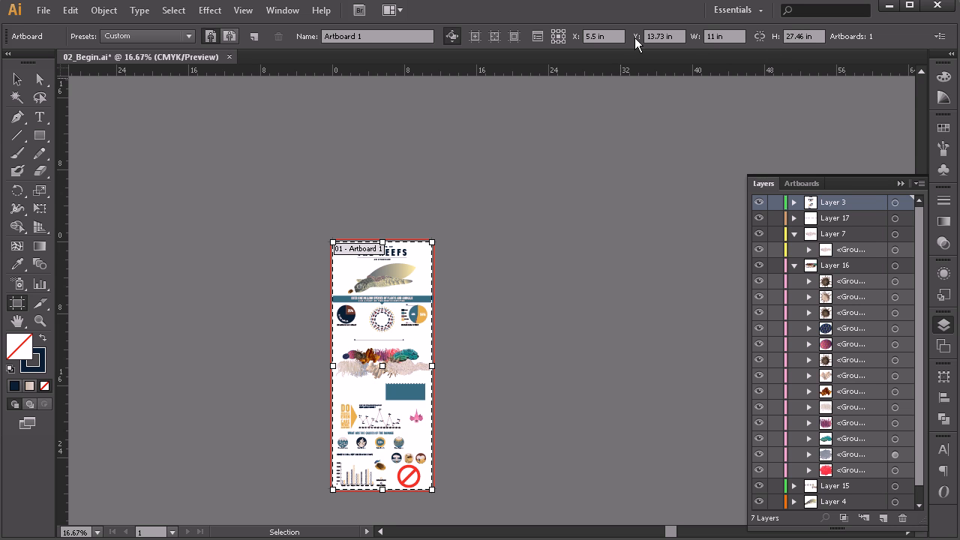
{"action": "left_click", "coordinate": [17, 80]}
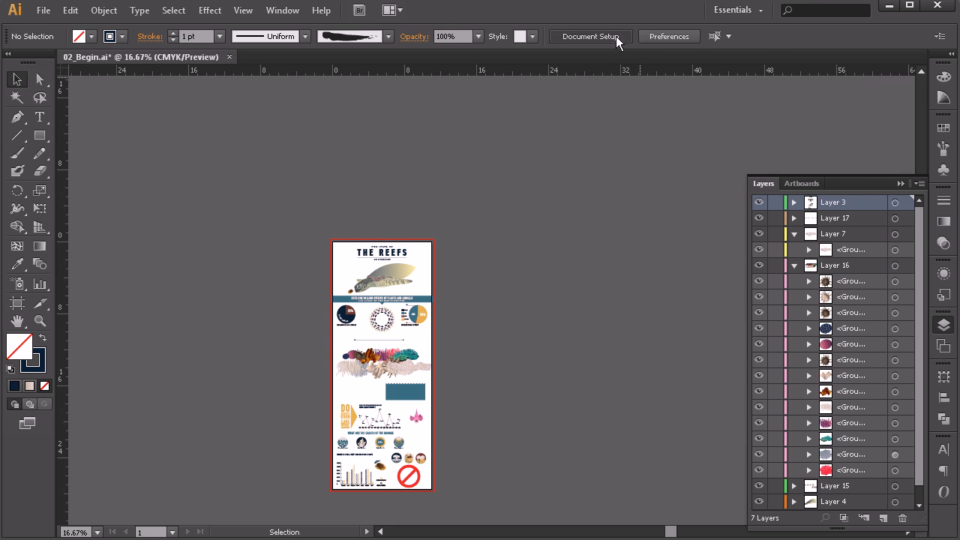
Step: Set the document's units to pixels in Document Setup
{"action": "left_click", "coordinate": [616, 36]}
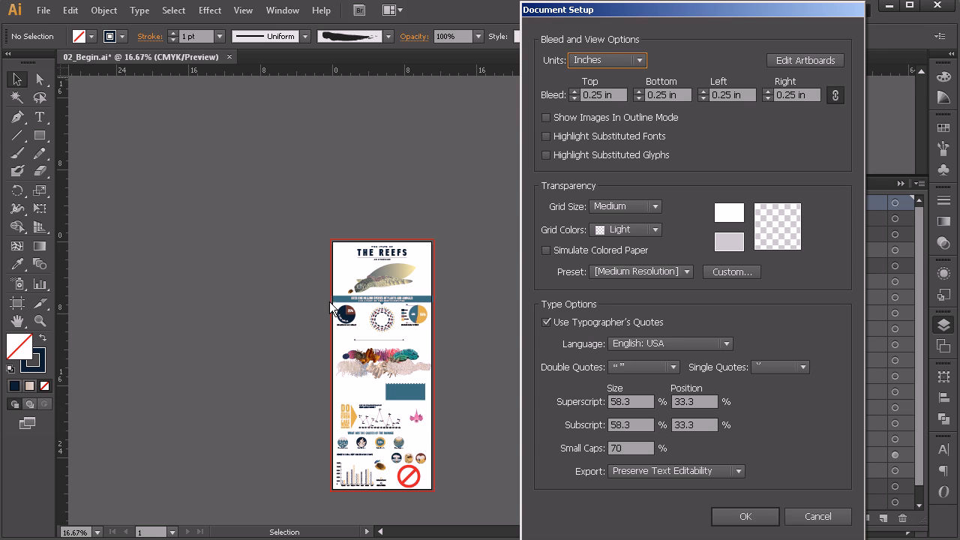
{"action": "left_click", "coordinate": [608, 63]}
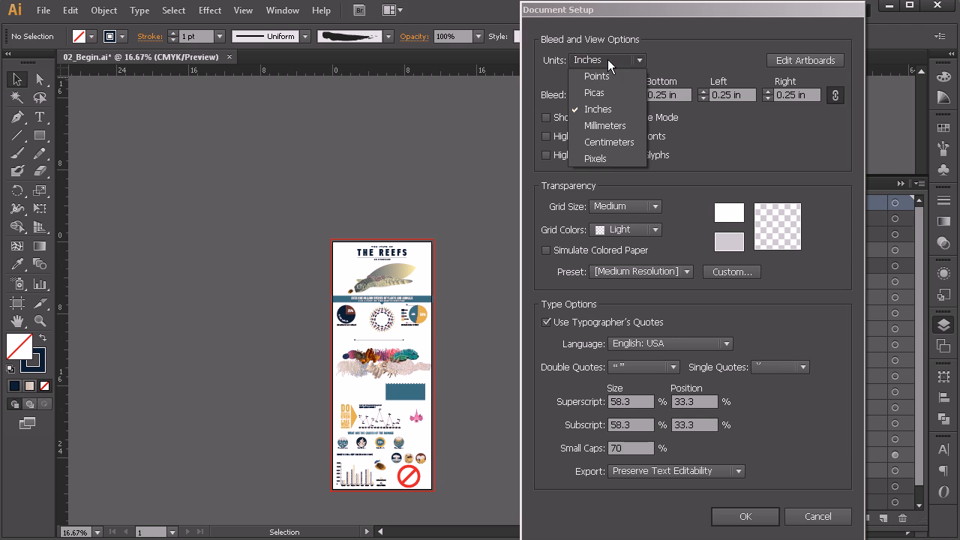
{"action": "left_click", "coordinate": [603, 158]}
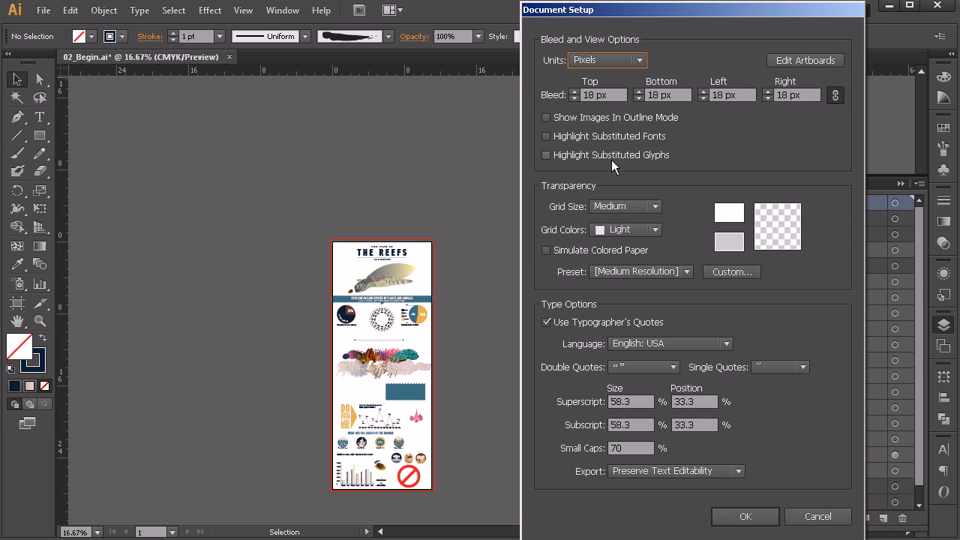
{"action": "left_click", "coordinate": [748, 518]}
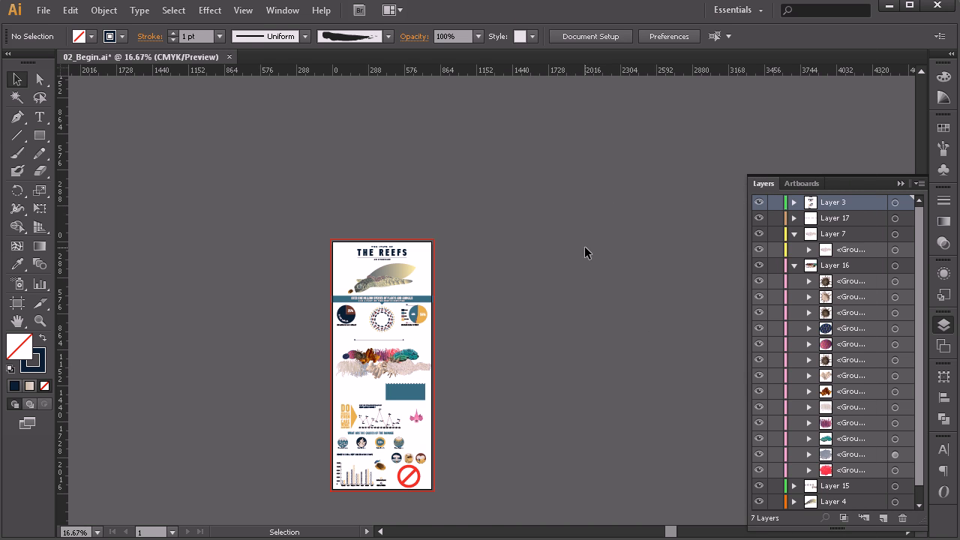
Step: Resize the infographic's artboard to 1280 px wide and 1280 px high, and return to the Selection tool
{"action": "left_click", "coordinate": [17, 302]}
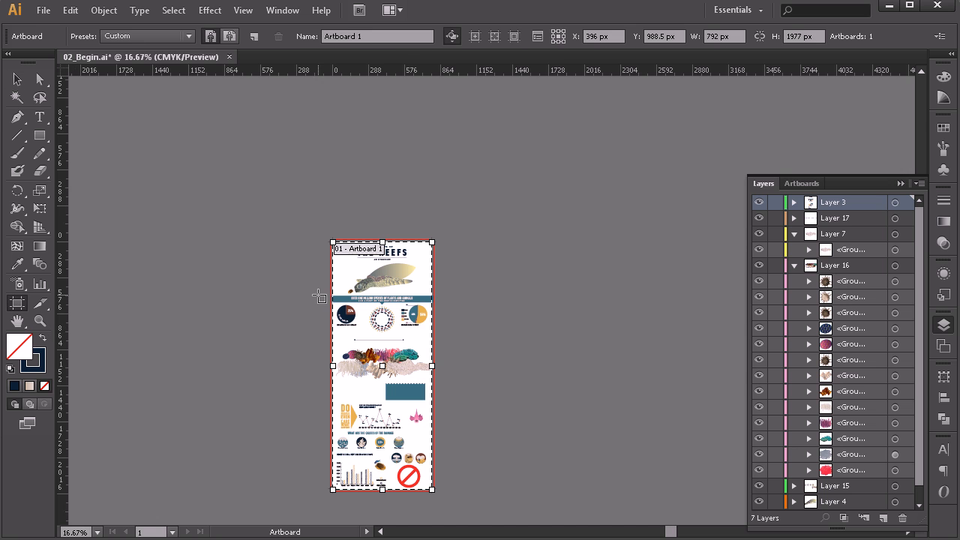
{"action": "left_click", "coordinate": [738, 37]}
{"action": "type", "text": "1280"}
{"action": "key", "text": "Tab"}
{"action": "type", "text": "128"}
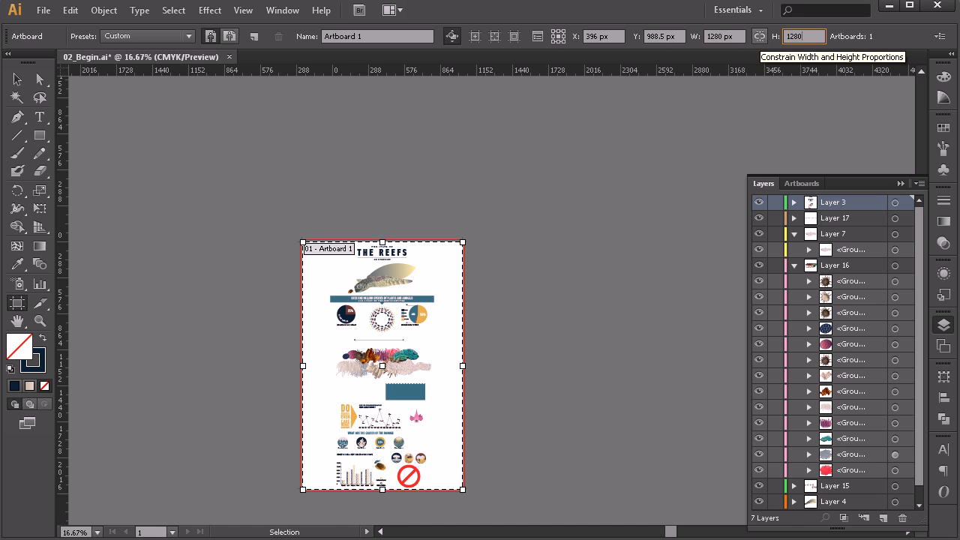
{"action": "key", "text": "Tab"}
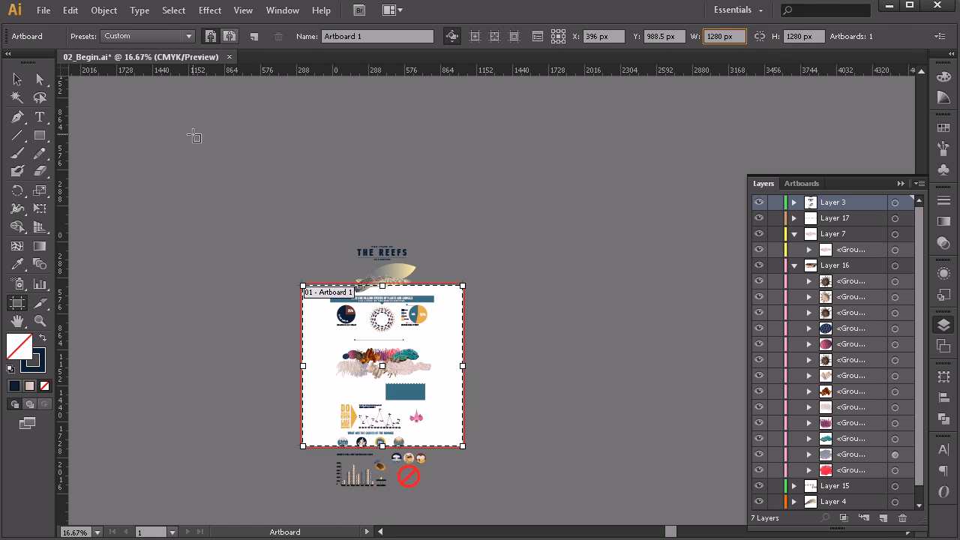
{"action": "left_click", "coordinate": [18, 78]}
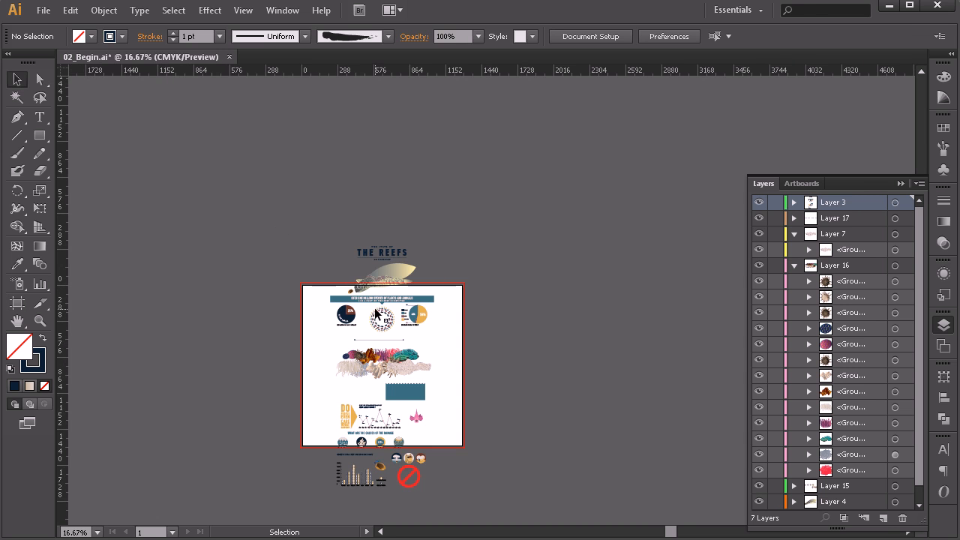
Step: Move the turtle, species banner and pie charts down and to the right so they sit inside the artboard's upper right area
{"action": "scroll", "coordinate": [391, 320], "scroll_direction": "up", "scroll_amount": 3}
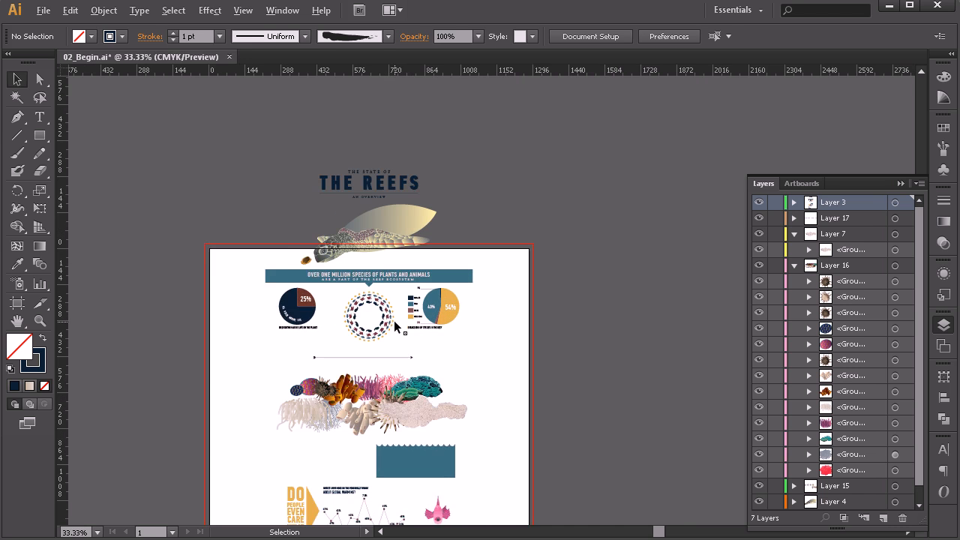
{"action": "left_click_drag", "start_coordinate": [540, 154], "coordinate": [169, 338]}
{"action": "left_click_drag", "start_coordinate": [381, 179], "coordinate": [458, 248]}
{"action": "left_click", "coordinate": [672, 377]}
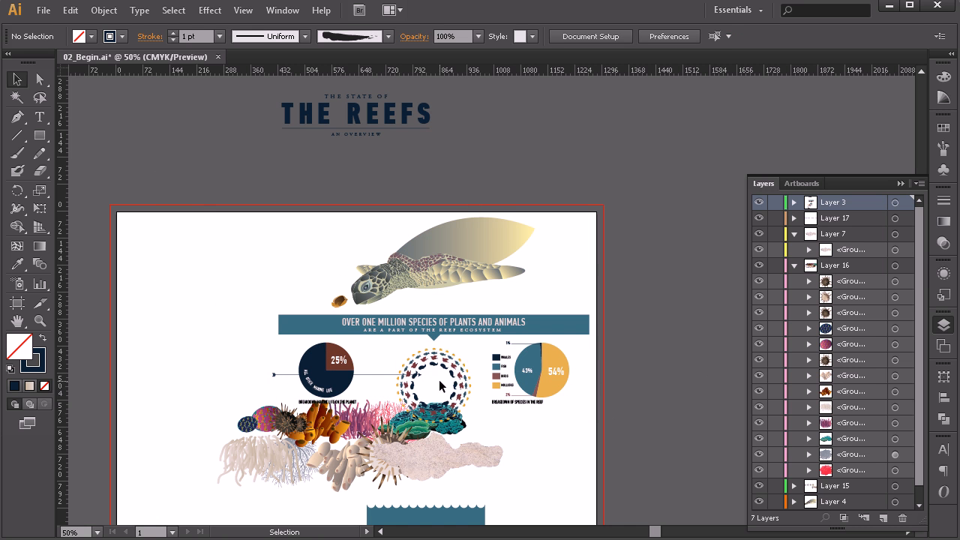
Step: Move the circular fish pattern off the artboard's right side and shift the coral artwork under the pie charts
{"action": "left_click_drag", "start_coordinate": [447, 384], "coordinate": [684, 279]}
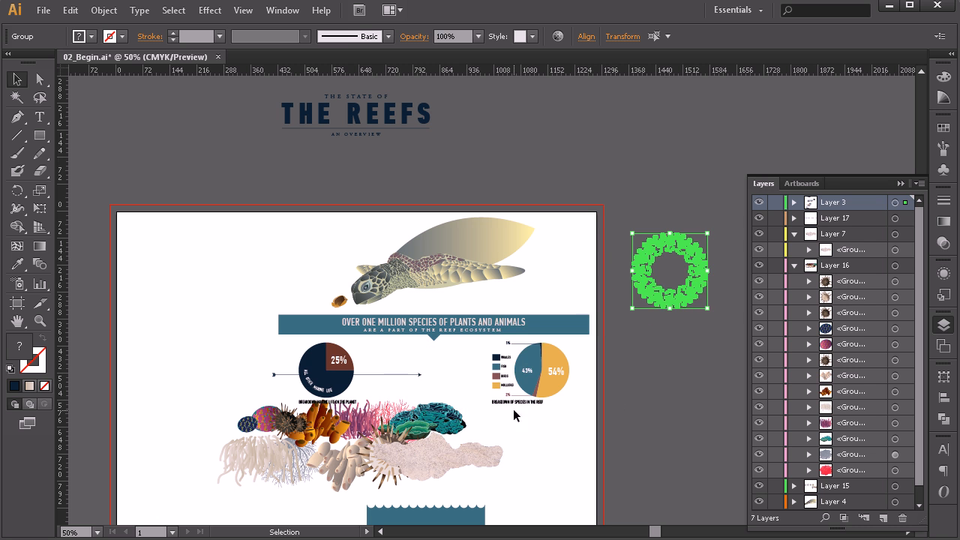
{"action": "left_click", "coordinate": [332, 445]}
{"action": "left_click_drag", "start_coordinate": [331, 444], "coordinate": [409, 455]}
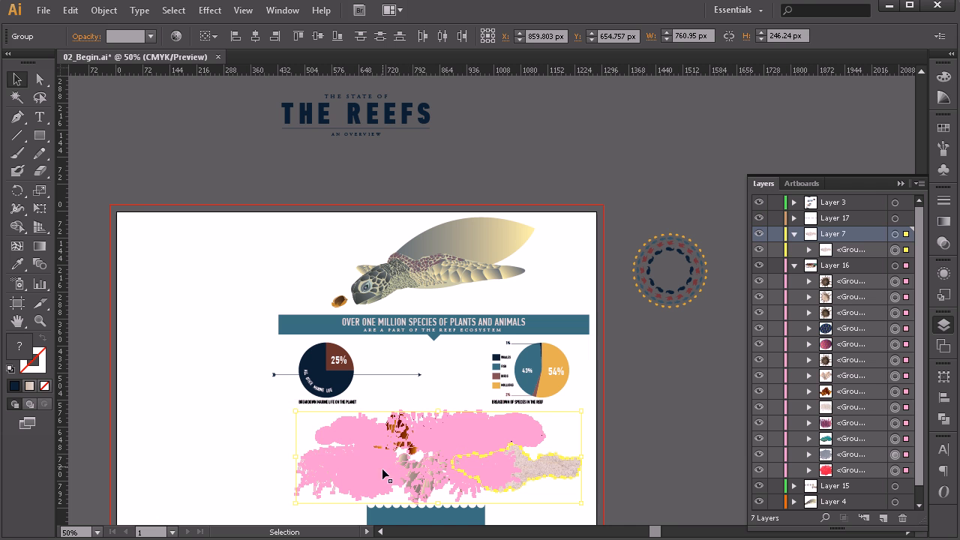
Step: Place the title in the artboard's upper-left corner and stack the scalloped rectangle, arrow line and orange arrow shape beneath it
{"action": "left_click_drag", "start_coordinate": [373, 129], "coordinate": [226, 252]}
{"action": "scroll", "coordinate": [356, 313], "scroll_direction": "down", "scroll_amount": 2}
{"action": "left_click_drag", "start_coordinate": [405, 367], "coordinate": [178, 148]}
{"action": "left_click_drag", "start_coordinate": [167, 221], "coordinate": [144, 211]}
{"action": "left_click_drag", "start_coordinate": [175, 360], "coordinate": [175, 282]}
Step: Position the global warming survey graph below the orange arrow shape and the pink fish to the right of that shape
{"action": "left_click_drag", "start_coordinate": [258, 413], "coordinate": [412, 506]}
{"action": "left_click_drag", "start_coordinate": [357, 476], "coordinate": [201, 411]}
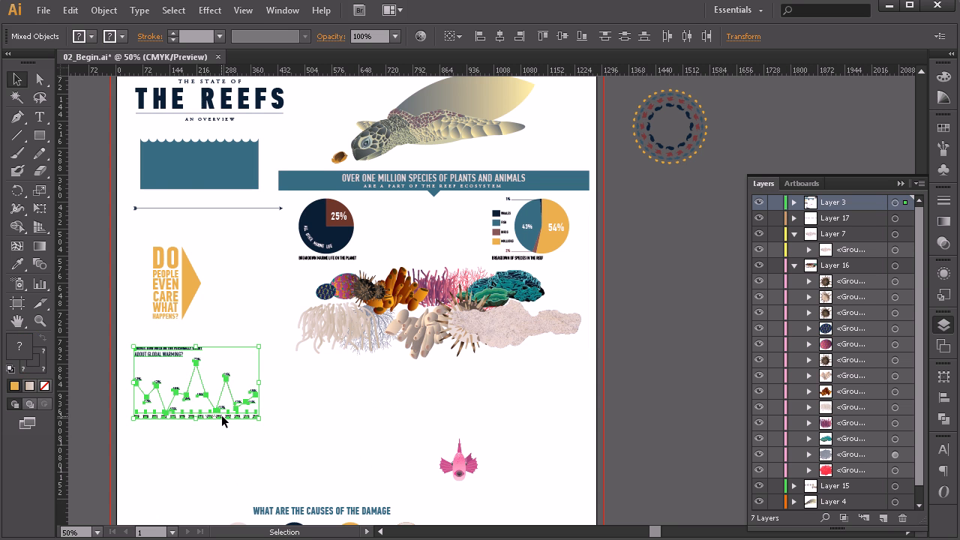
{"action": "left_click", "coordinate": [220, 417]}
{"action": "left_click_drag", "start_coordinate": [275, 344], "coordinate": [137, 425]}
{"action": "left_click", "coordinate": [174, 354]}
{"action": "left_click_drag", "start_coordinate": [270, 343], "coordinate": [126, 434]}
{"action": "left_click_drag", "start_coordinate": [148, 354], "coordinate": [159, 354]}
{"action": "left_click_drag", "start_coordinate": [350, 399], "coordinate": [249, 316]}
Step: Move the causes-of-damage section up under the coral and bring the grants chart, round icons and prohibition sign onto the artboard
{"action": "scroll", "coordinate": [418, 363], "scroll_direction": "down", "scroll_amount": 5}
{"action": "scroll", "coordinate": [497, 366], "scroll_direction": "down", "scroll_amount": 1}
{"action": "left_click_drag", "start_coordinate": [501, 266], "coordinate": [178, 345]}
{"action": "left_click_drag", "start_coordinate": [299, 321], "coordinate": [398, 165]}
{"action": "left_click_drag", "start_coordinate": [555, 325], "coordinate": [175, 489]}
{"action": "left_click_drag", "start_coordinate": [270, 446], "coordinate": [258, 320]}
{"action": "left_click", "coordinate": [460, 390]}
Step: Review the rearranged infographic from the title to the bottom of the artboard
{"action": "scroll", "coordinate": [463, 388], "scroll_direction": "up", "scroll_amount": 3}
{"action": "scroll", "coordinate": [463, 388], "scroll_direction": "up", "scroll_amount": 4}
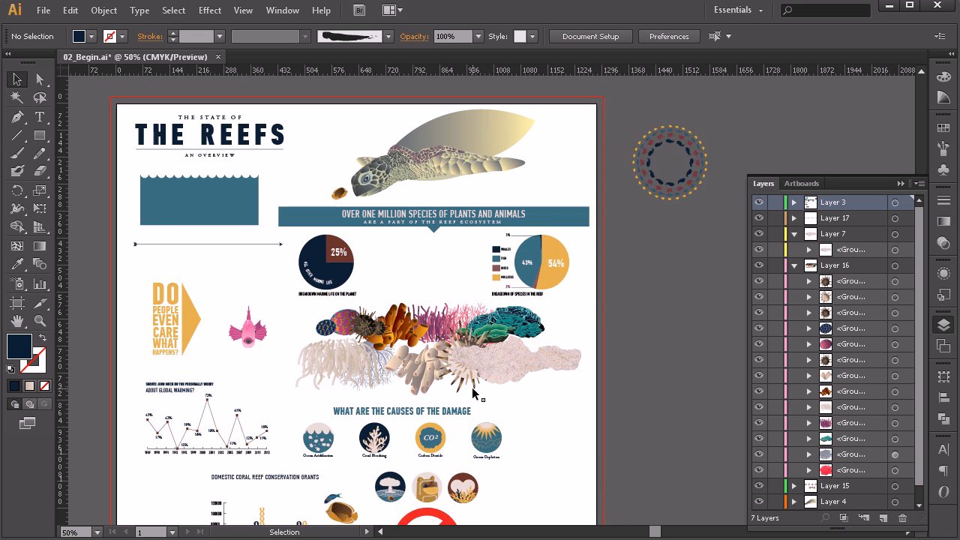
{"action": "scroll", "coordinate": [568, 304], "scroll_direction": "down", "scroll_amount": 3}
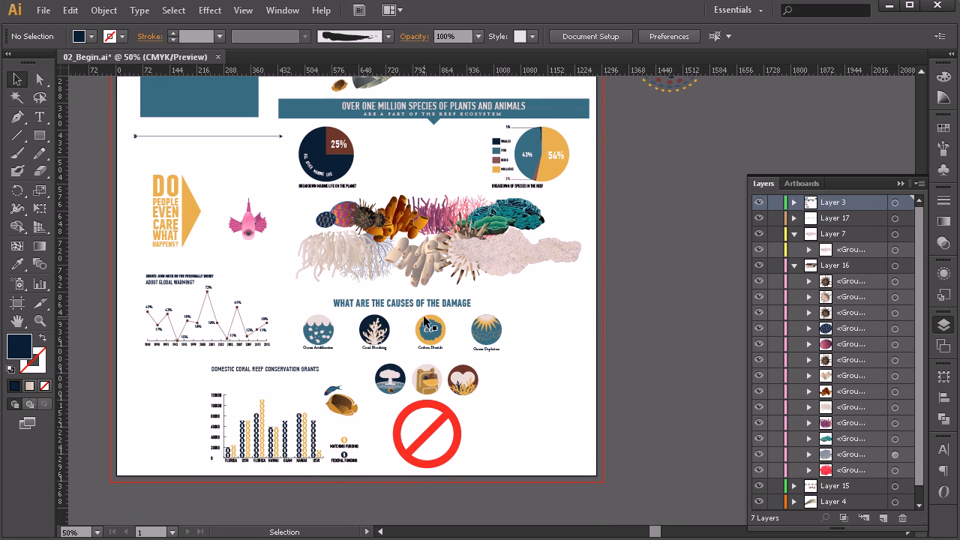
{"action": "scroll", "coordinate": [430, 322], "scroll_direction": "up", "scroll_amount": 2}
{"action": "scroll", "coordinate": [429, 316], "scroll_direction": "up", "scroll_amount": 1}
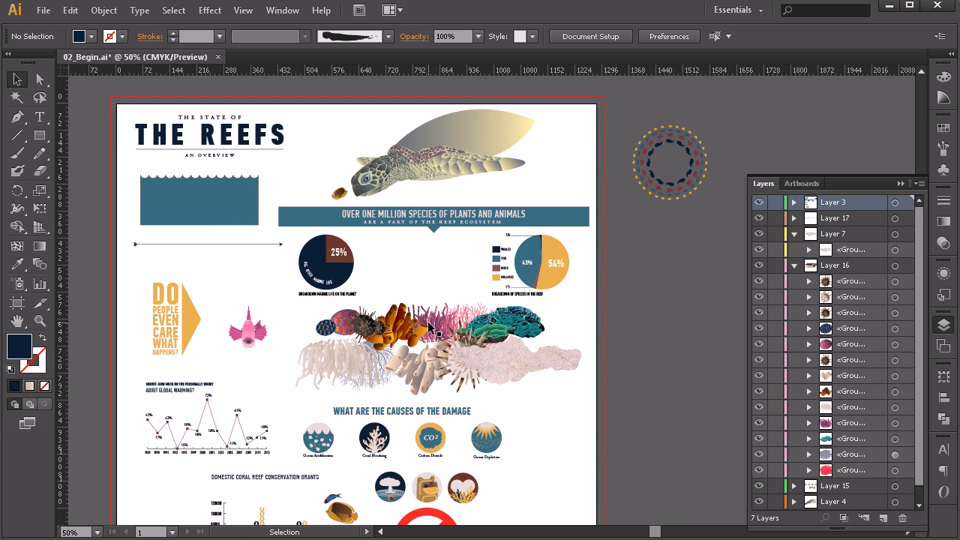
{"action": "scroll", "coordinate": [687, 200], "scroll_direction": "up", "scroll_amount": 2}
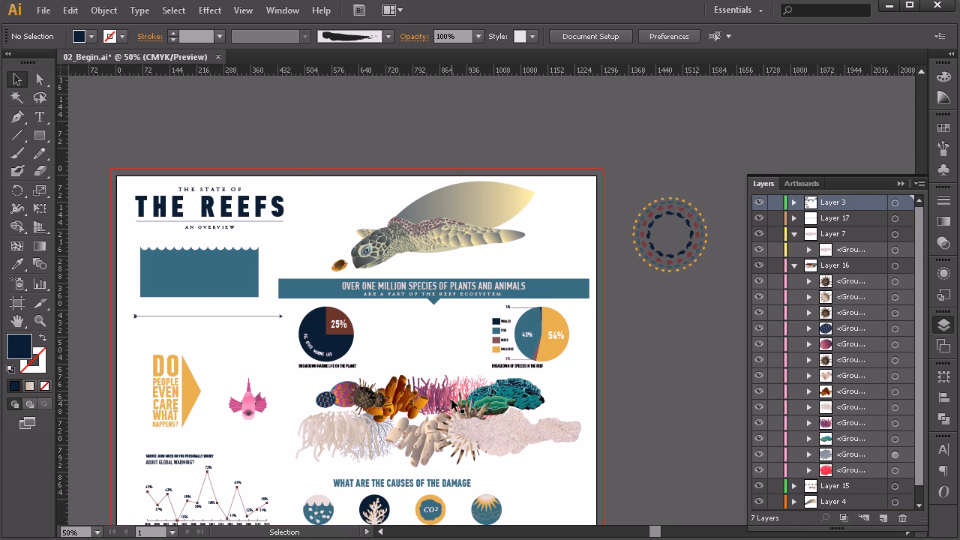
Step: Create a new document with a single 1280 × 720 px artboard
{"action": "left_click", "coordinate": [46, 11]}
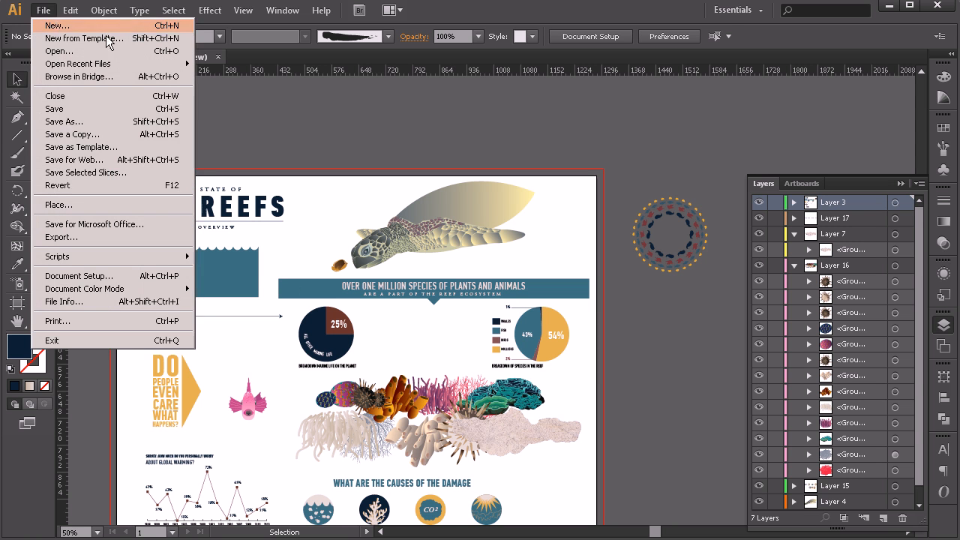
{"action": "left_click", "coordinate": [233, 87]}
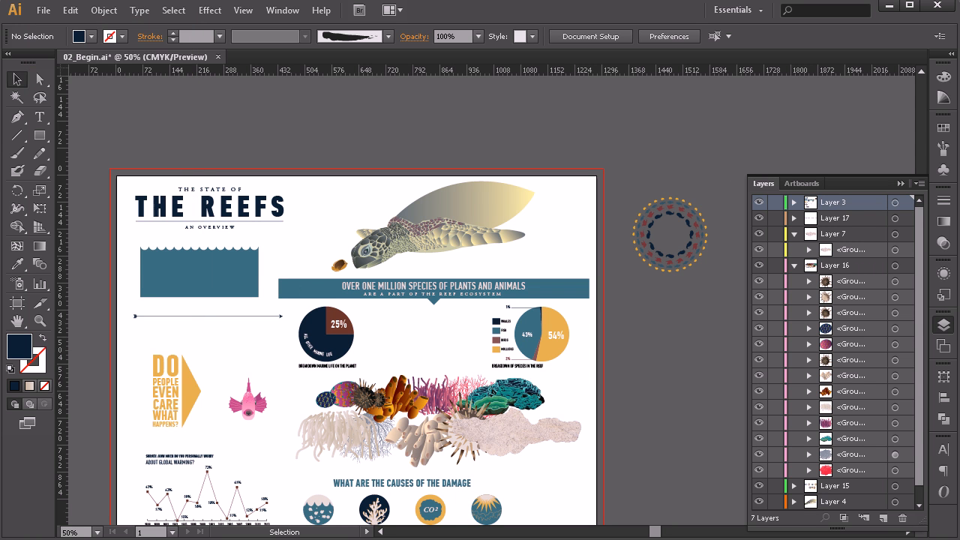
{"action": "left_click_drag", "start_coordinate": [547, 102], "coordinate": [460, 121]}
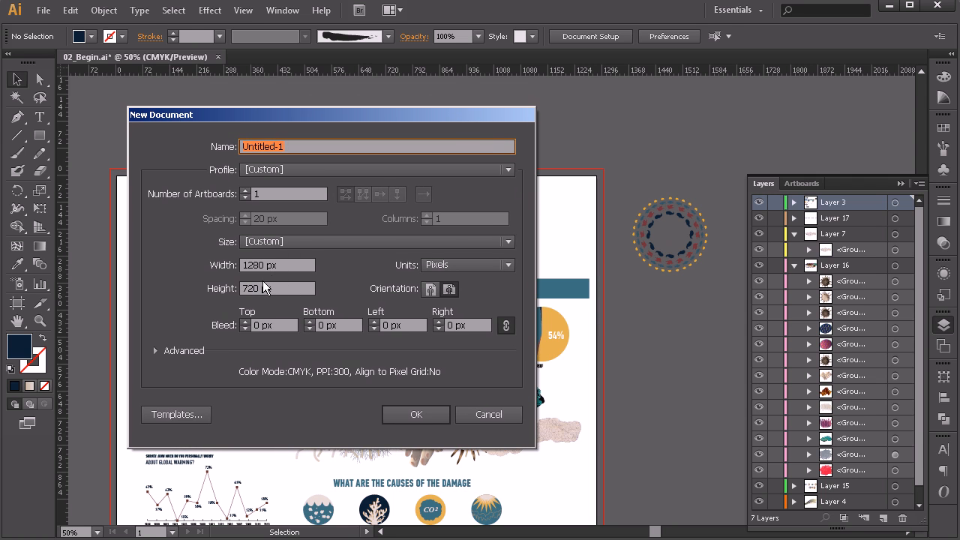
{"action": "left_click", "coordinate": [387, 413]}
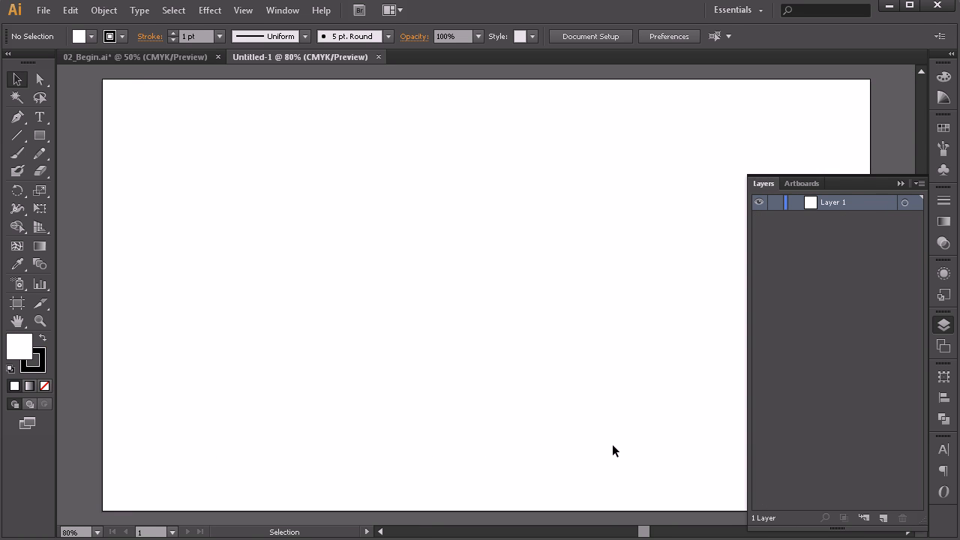
Step: Copy the circular fish pattern from 02_Begin.ai into the new Untitled-1 document
{"action": "left_click", "coordinate": [85, 58]}
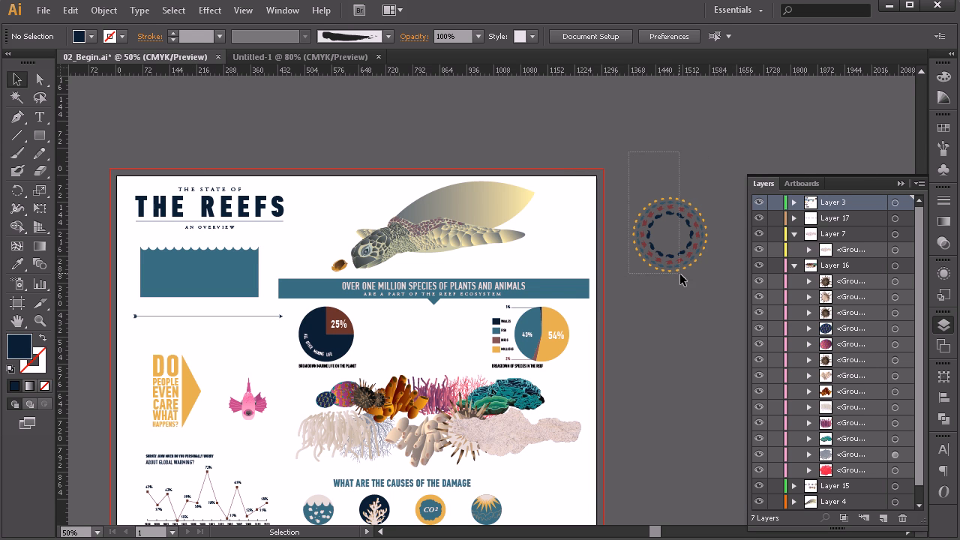
{"action": "left_click_drag", "start_coordinate": [672, 269], "coordinate": [671, 269]}
{"action": "left_click_drag", "start_coordinate": [675, 204], "coordinate": [338, 171]}
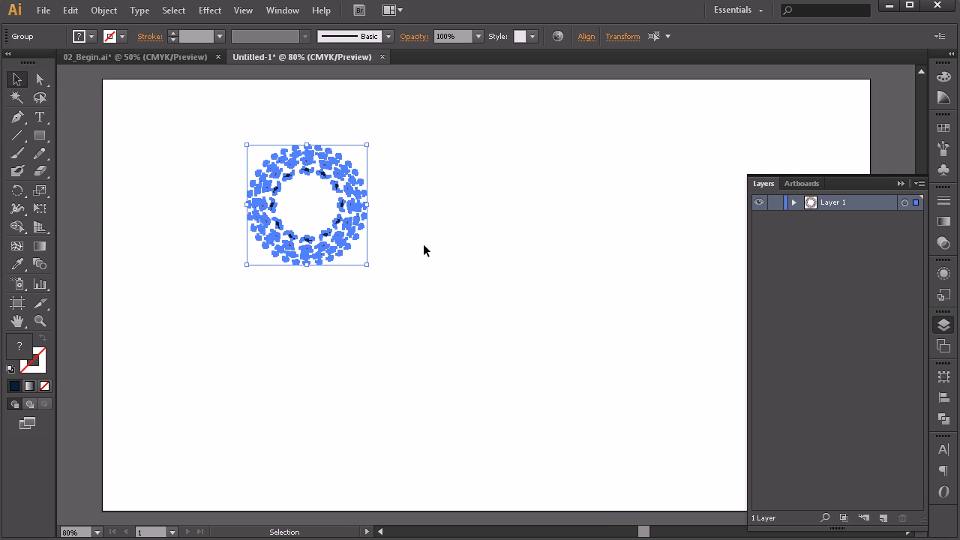
{"action": "scroll", "coordinate": [312, 199], "scroll_direction": "down", "scroll_amount": 2}
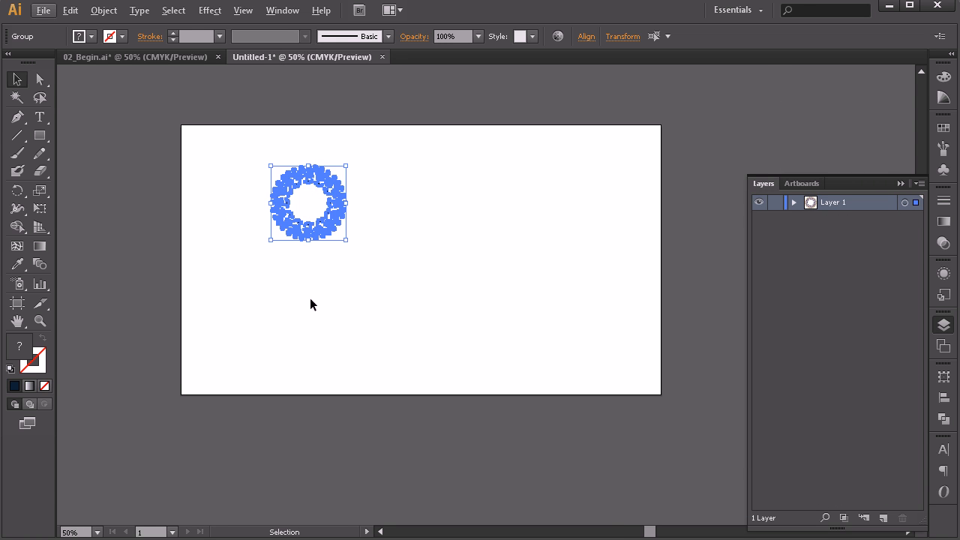
Step: Separate the red, orange and navy rings from the circular pattern and spread them vertically along the artboard's left side
{"action": "left_click", "coordinate": [424, 228]}
{"action": "left_click_drag", "start_coordinate": [313, 176], "coordinate": [250, 282]}
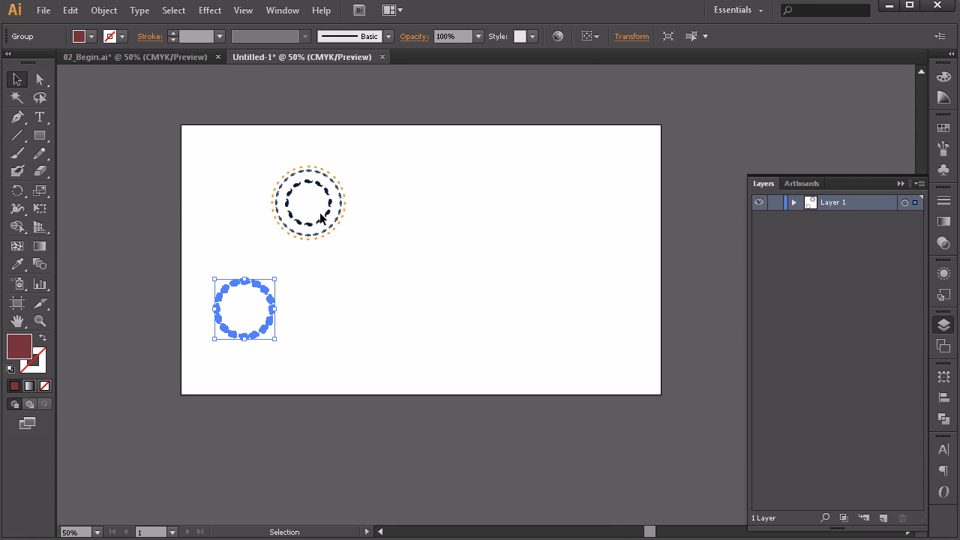
{"action": "left_click_drag", "start_coordinate": [334, 193], "coordinate": [276, 219]}
{"action": "left_click_drag", "start_coordinate": [306, 185], "coordinate": [250, 363]}
{"action": "left_click_drag", "start_coordinate": [261, 271], "coordinate": [262, 162]}
{"action": "left_click_drag", "start_coordinate": [281, 346], "coordinate": [239, 425]}
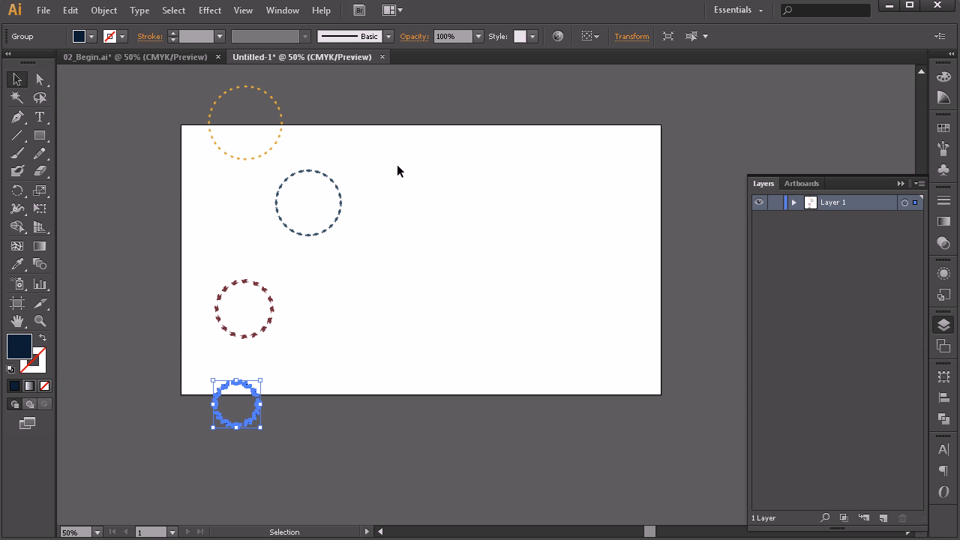
Step: Move the blue ring between the orange and red rings, nudge the red ring into the column, and clear the selection
{"action": "left_click", "coordinate": [328, 202]}
{"action": "left_click_drag", "start_coordinate": [347, 193], "coordinate": [276, 211]}
{"action": "left_click", "coordinate": [228, 327]}
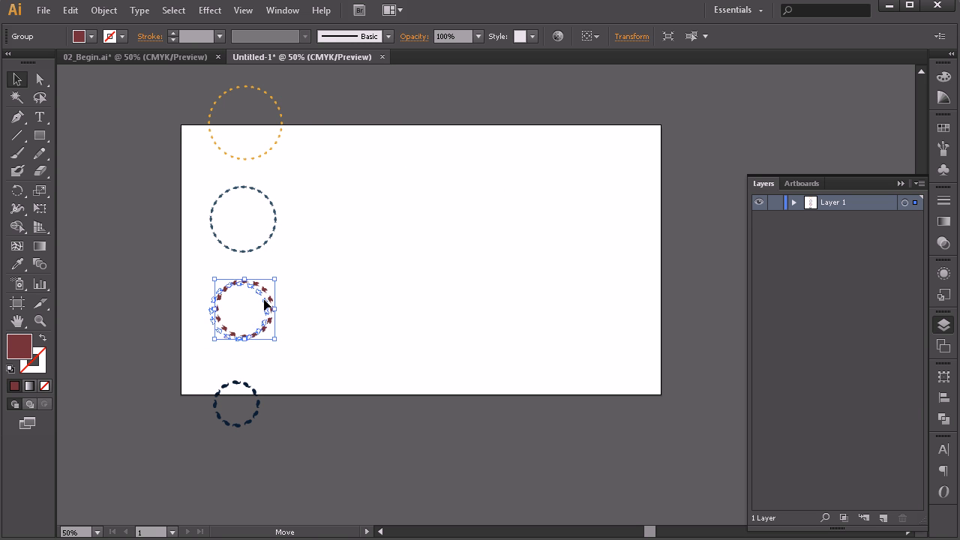
{"action": "left_click", "coordinate": [377, 365]}
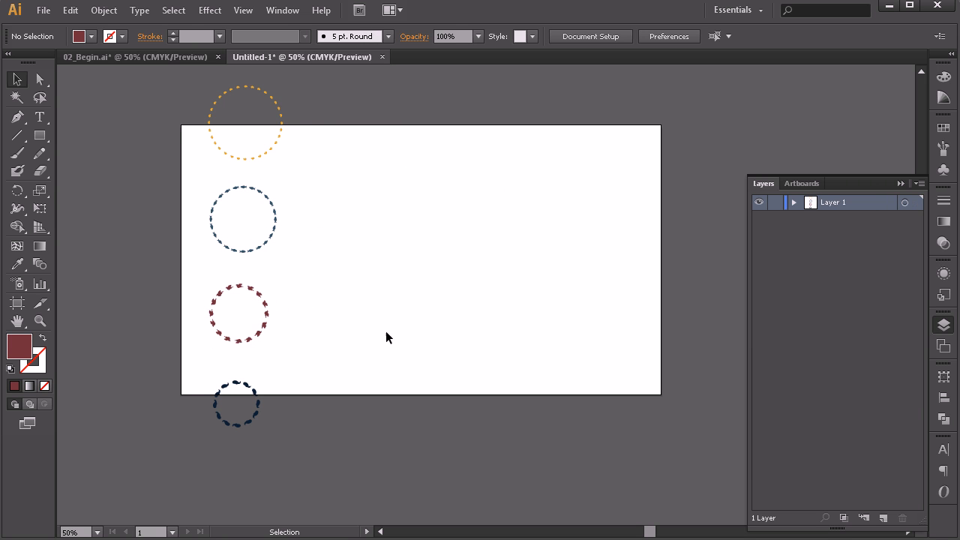
Step: Create an artboard fitted to the orange ring with the Artboard tool and delete the original 1280 × 720 px artboard
{"action": "left_click", "coordinate": [17, 303]}
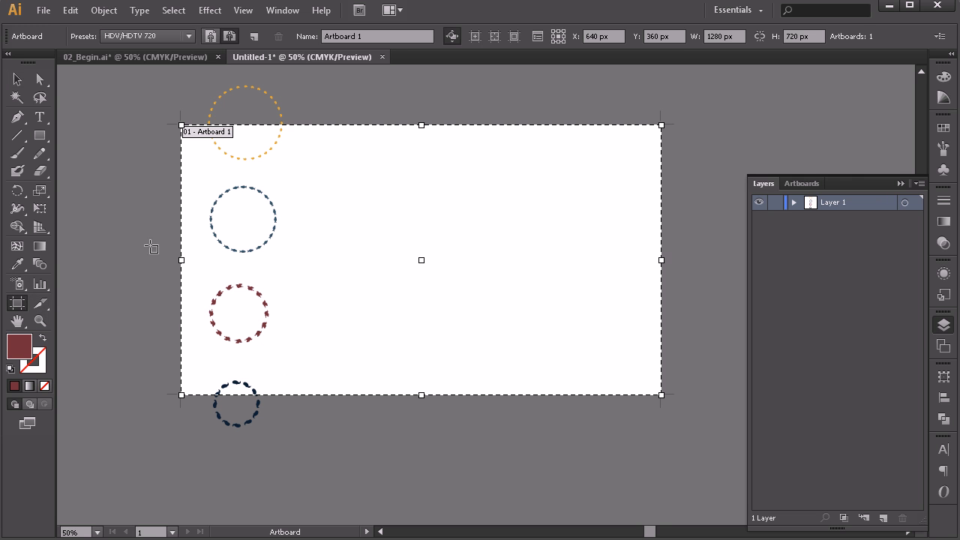
{"action": "left_click", "coordinate": [260, 98]}
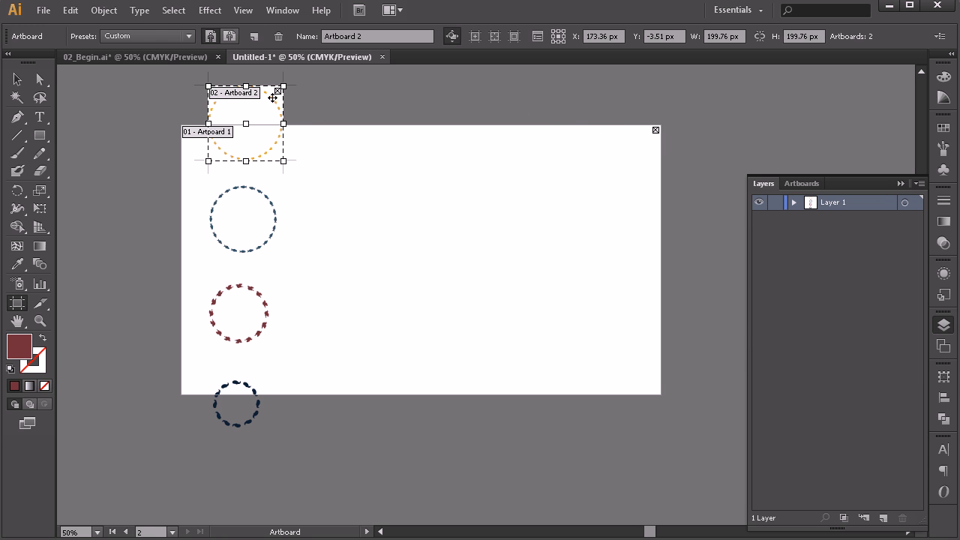
{"action": "left_click", "coordinate": [654, 131]}
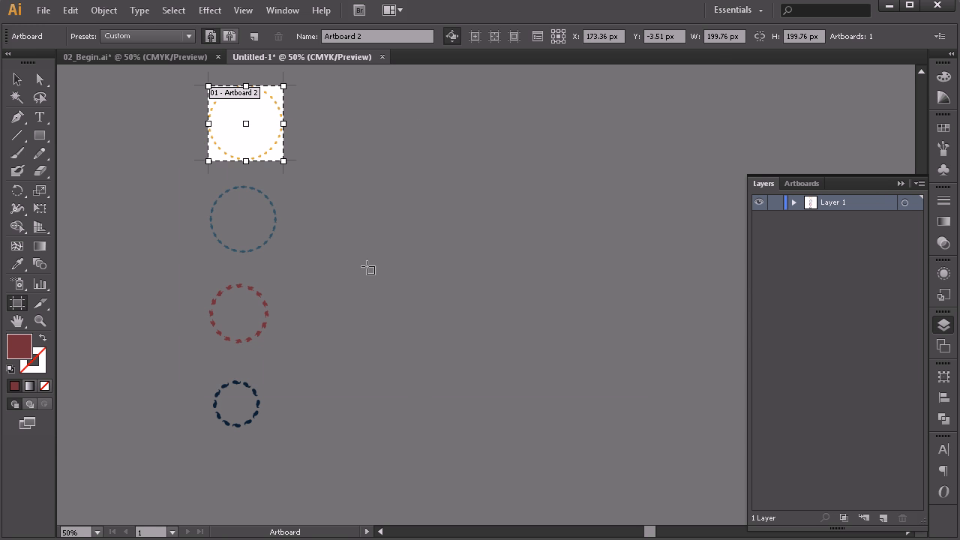
Step: Create artboards fitted to the blue, red and navy rings, and return to the Selection tool
{"action": "left_click", "coordinate": [271, 203]}
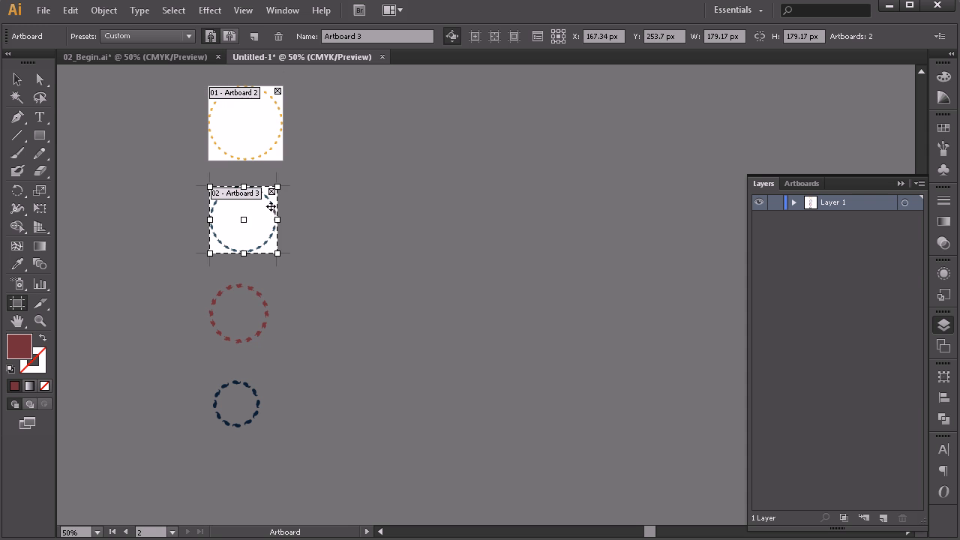
{"action": "left_click", "coordinate": [258, 292]}
{"action": "left_click", "coordinate": [250, 388]}
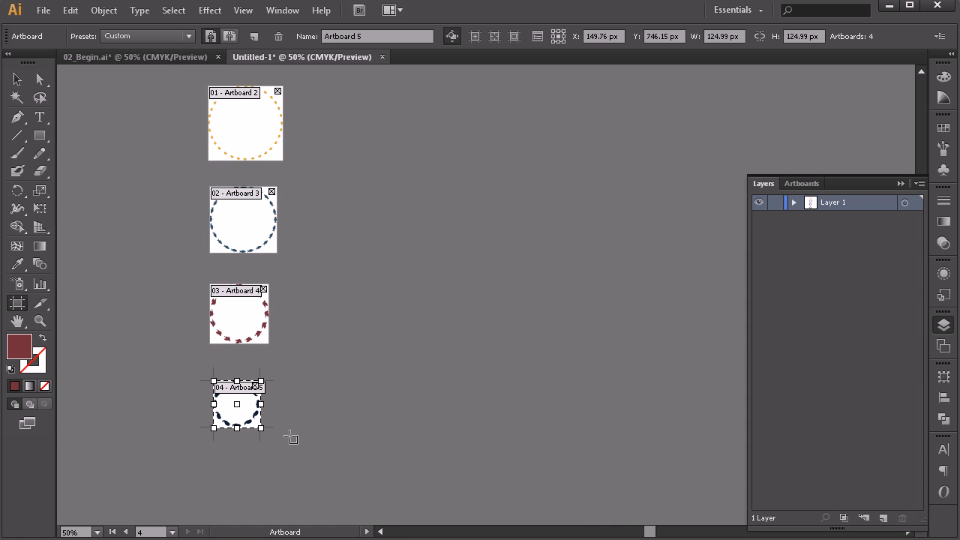
{"action": "left_click", "coordinate": [17, 79]}
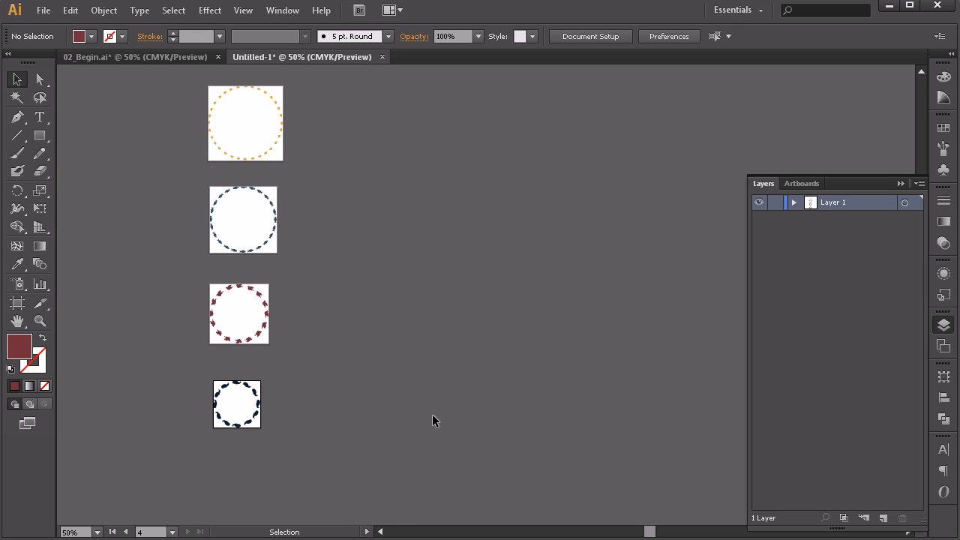
Step: Save the ring document as an Illustrator file named legend in the Reference Files folder
{"action": "left_click", "coordinate": [39, 13]}
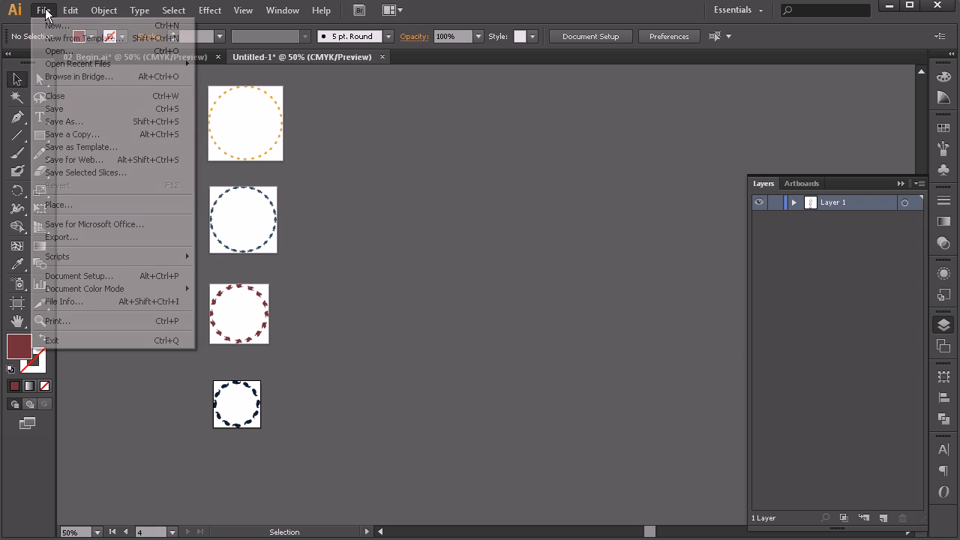
{"action": "left_click", "coordinate": [85, 122]}
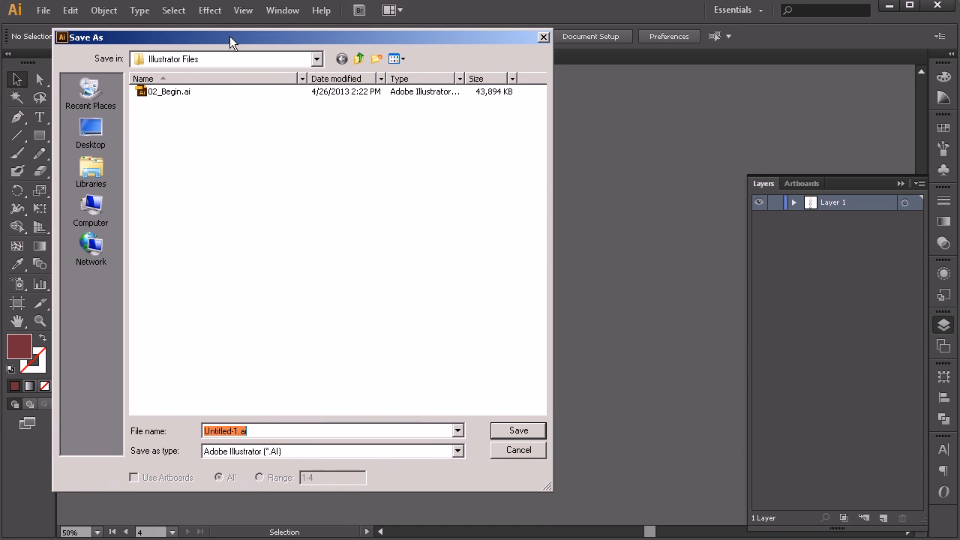
{"action": "left_click", "coordinate": [359, 58]}
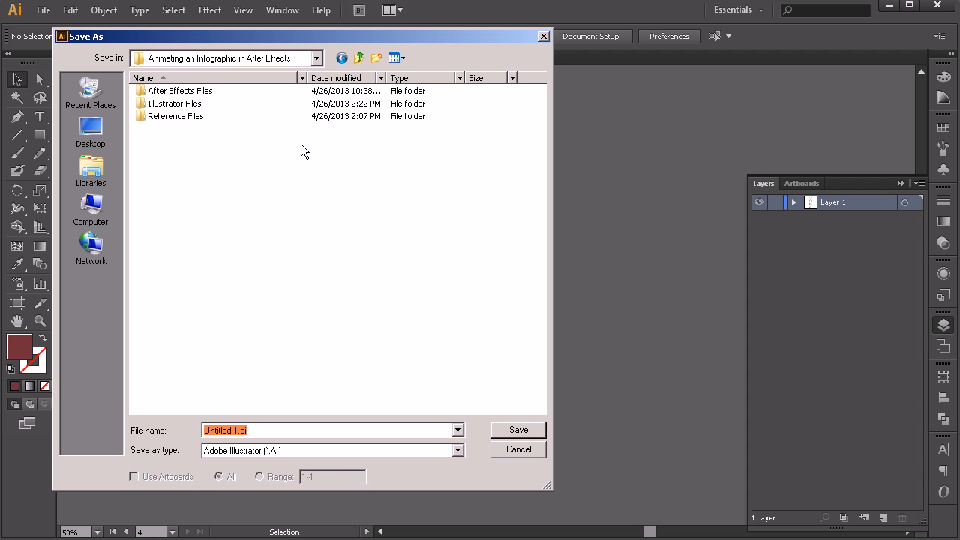
{"action": "double_click", "coordinate": [171, 118]}
{"action": "double_click", "coordinate": [244, 427]}
{"action": "left_click_drag", "start_coordinate": [239, 430], "coordinate": [178, 424]}
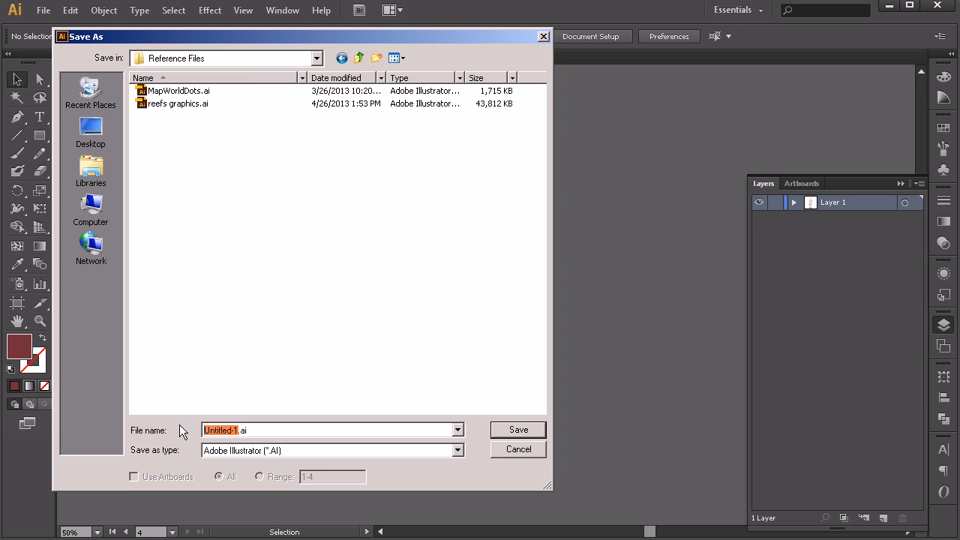
{"action": "type", "text": "legent=d"}
{"action": "key", "text": "BackSpace"}
{"action": "key", "text": "BackSpace"}
{"action": "key", "text": "BackSpace"}
{"action": "type", "text": "d"}
{"action": "left_click", "coordinate": [524, 430]}
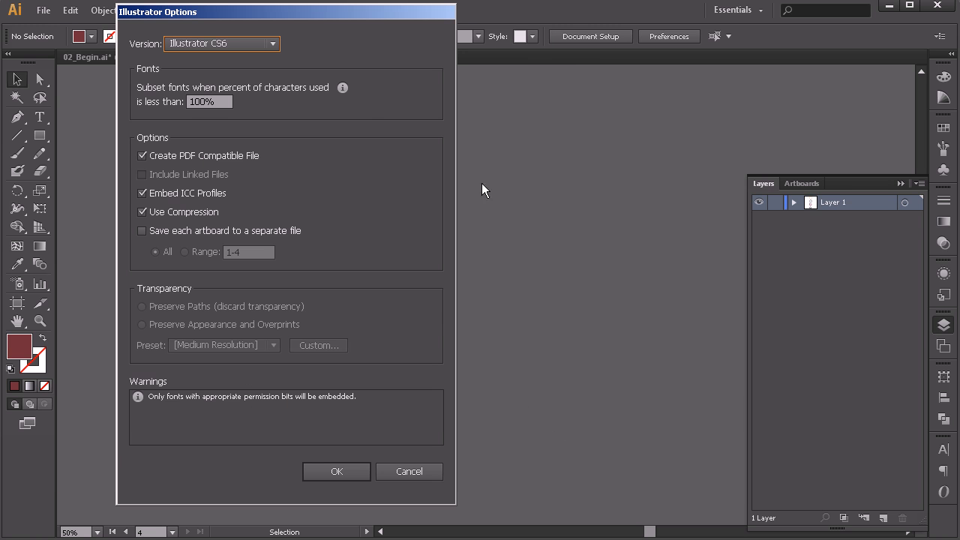
Step: Set the save options to write each artboard to a separate file using the artboard range, and confirm the save
{"action": "left_click_drag", "start_coordinate": [217, 10], "coordinate": [219, 21]}
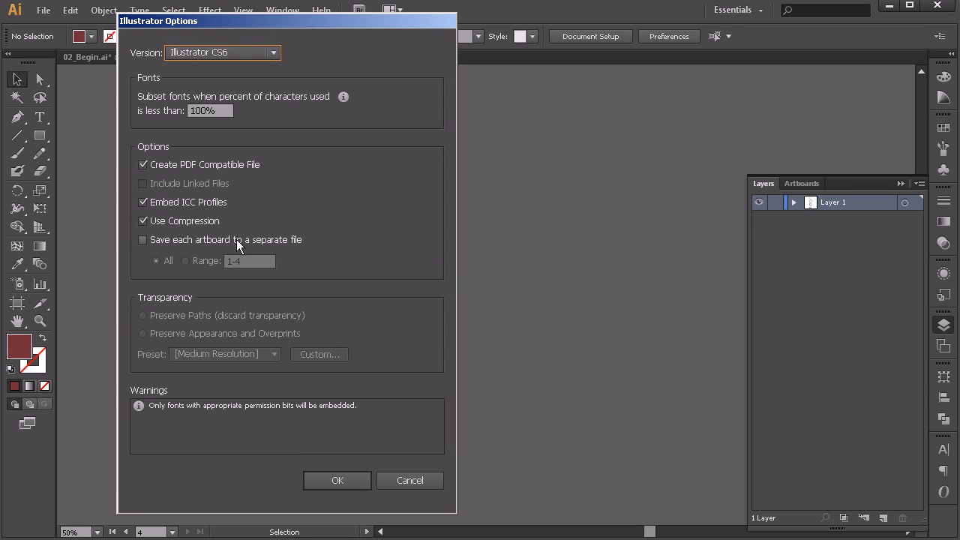
{"action": "left_click", "coordinate": [142, 239]}
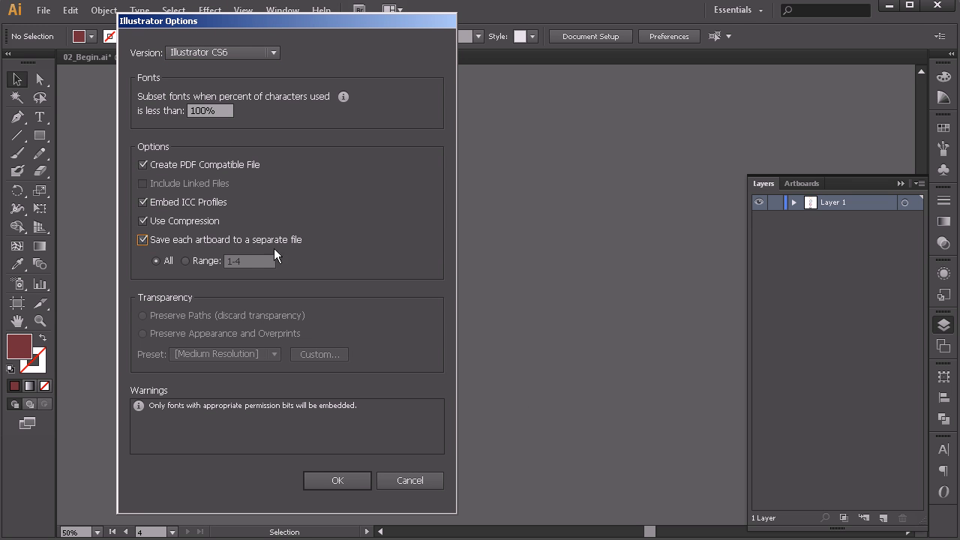
{"action": "left_click", "coordinate": [188, 262]}
{"action": "left_click", "coordinate": [334, 480]}
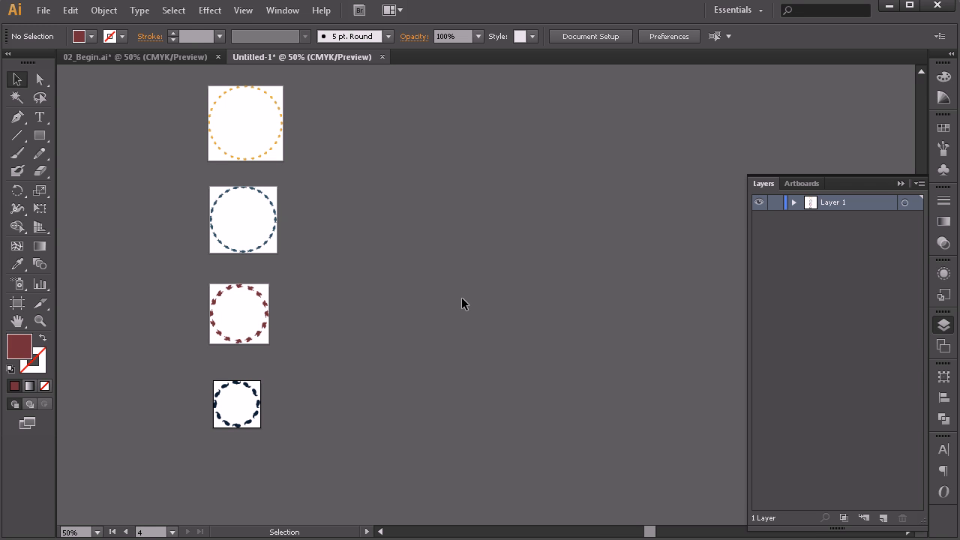
Step: Switch to the 02_Begin.ai document and delete the circular fish pattern beside the artboard
{"action": "left_click", "coordinate": [102, 57]}
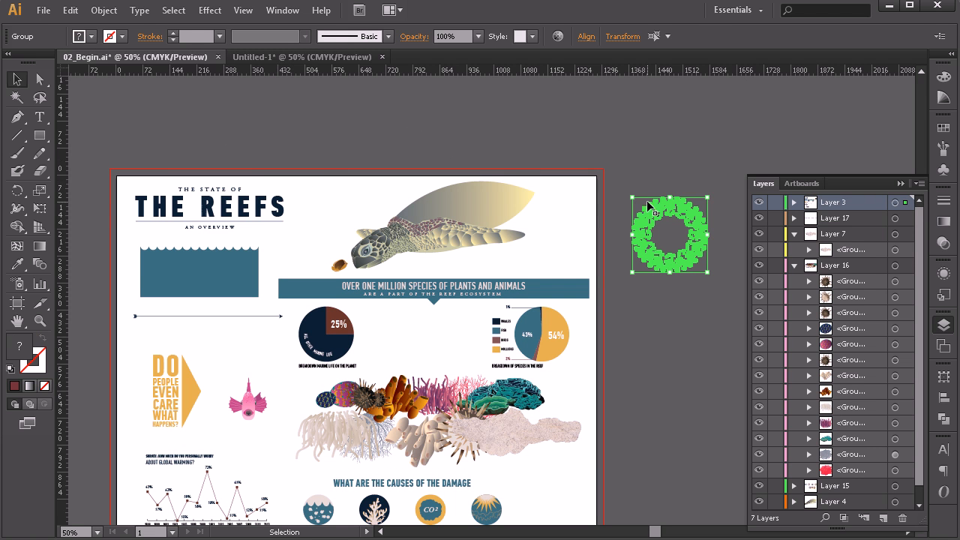
{"action": "left_click", "coordinate": [705, 159]}
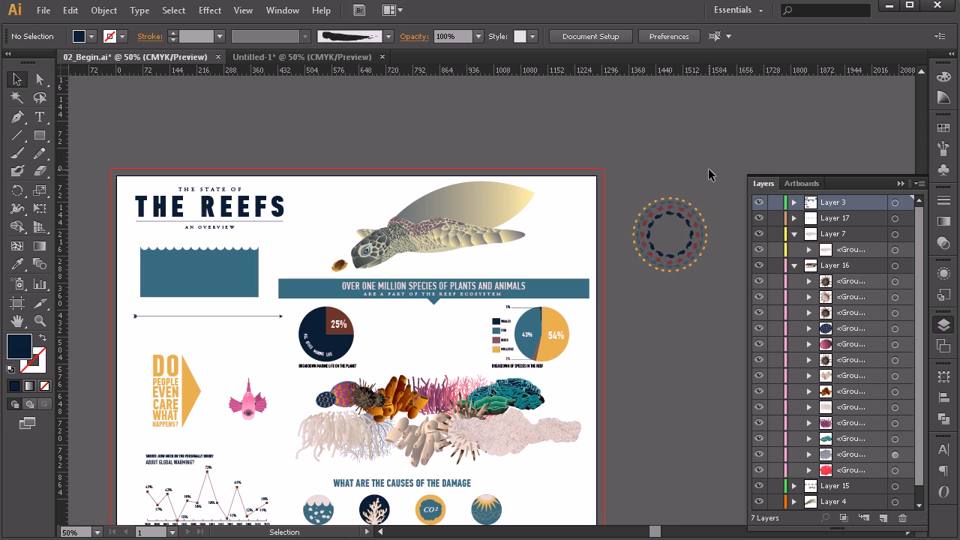
{"action": "left_click", "coordinate": [636, 296]}
{"action": "key", "text": "Delete"}
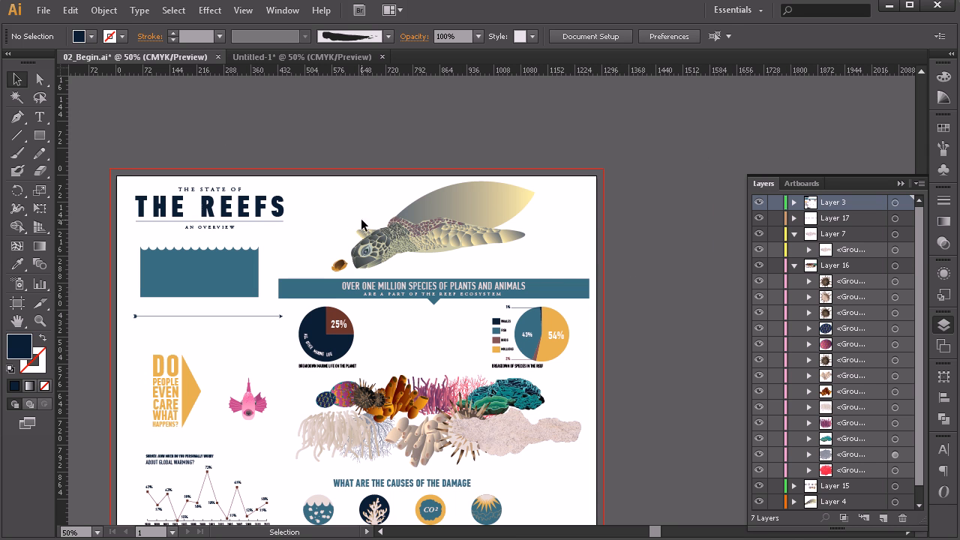
Step: Collapse the expanded contents of Layer 7 and Layer 16
{"action": "scroll", "coordinate": [422, 210], "scroll_direction": "down", "scroll_amount": 6}
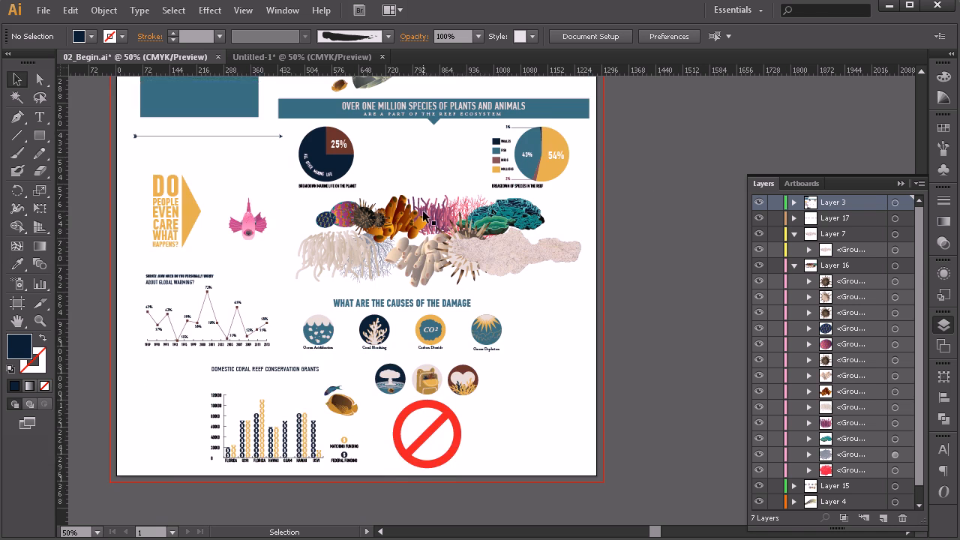
{"action": "scroll", "coordinate": [424, 211], "scroll_direction": "up", "scroll_amount": 4}
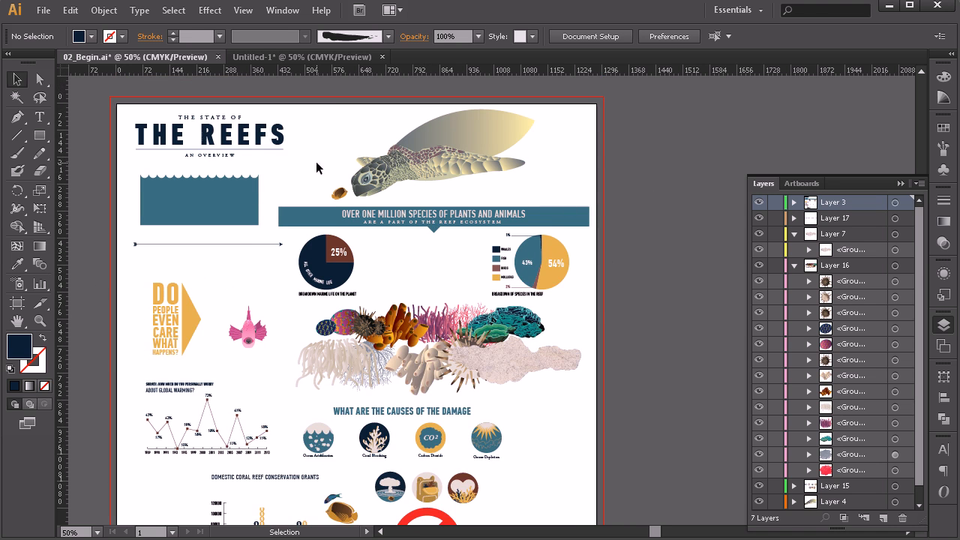
{"action": "left_click", "coordinate": [795, 234]}
{"action": "left_click", "coordinate": [795, 250]}
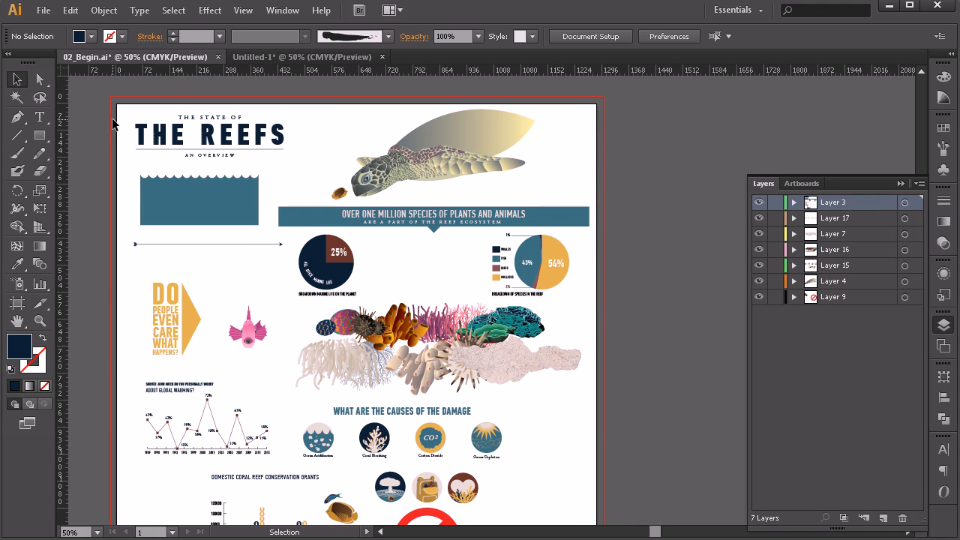
Step: Select all the infographic artwork, run the IllustratorConvertPathstoIndividualLayers.jsx script from Reference Files, and clear the selection
{"action": "left_click_drag", "start_coordinate": [89, 85], "coordinate": [622, 478]}
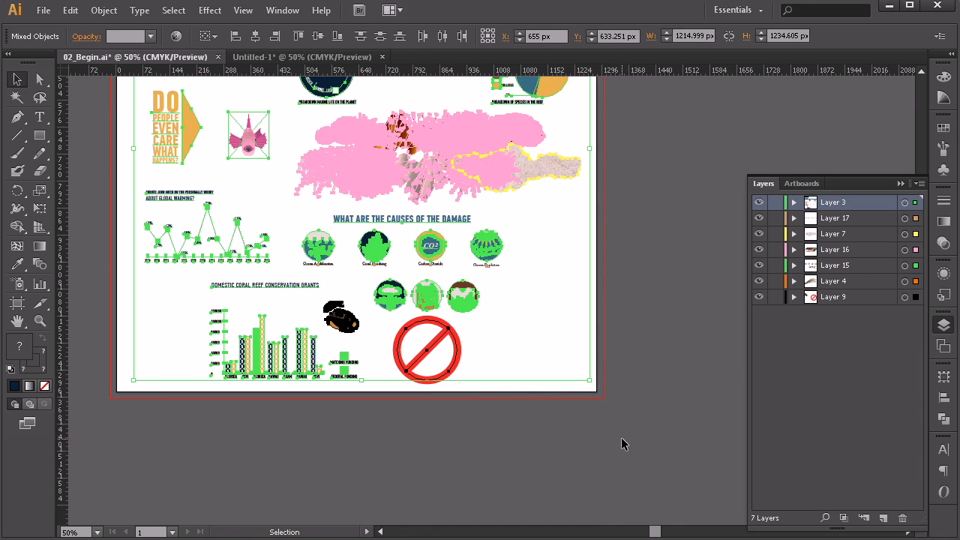
{"action": "left_click", "coordinate": [43, 9]}
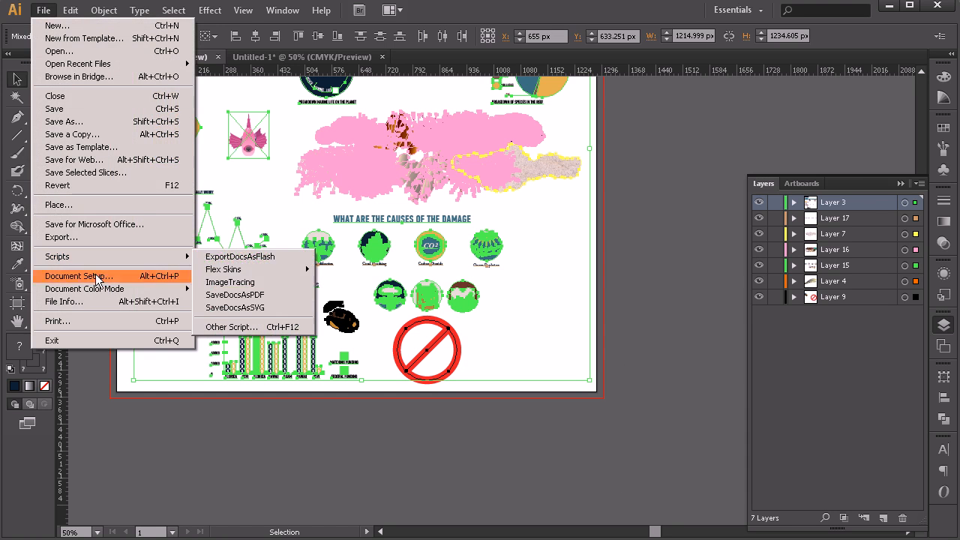
{"action": "mouse_move", "coordinate": [77, 264]}
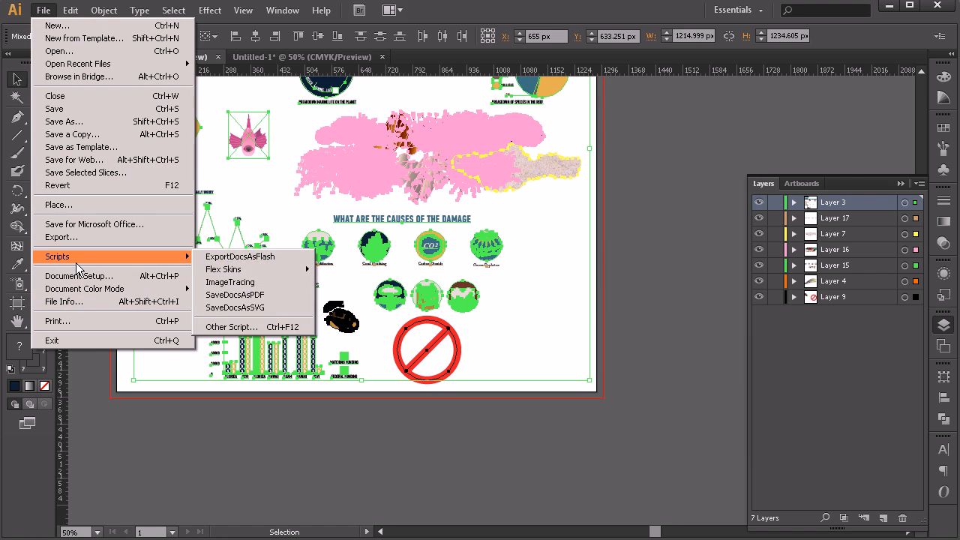
{"action": "left_click", "coordinate": [217, 327]}
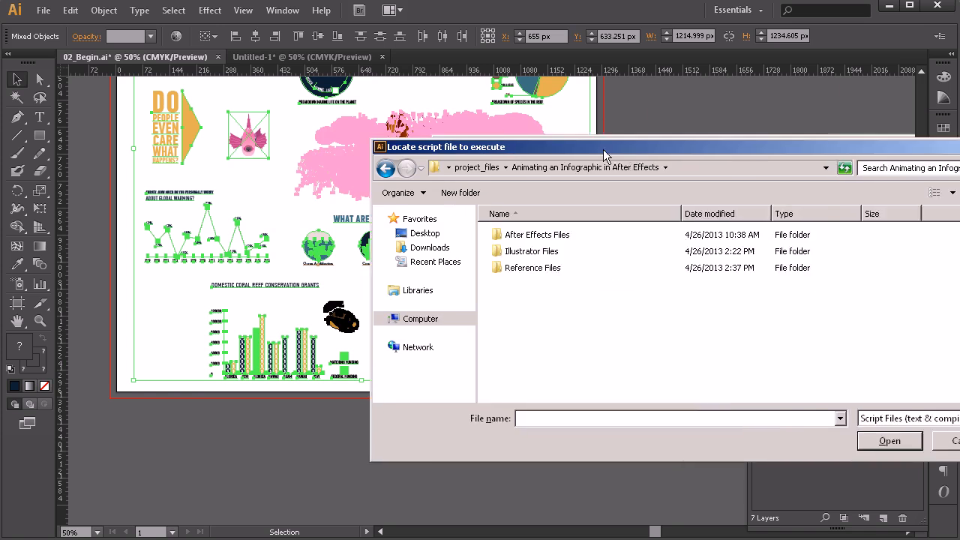
{"action": "left_click_drag", "start_coordinate": [637, 154], "coordinate": [487, 133]}
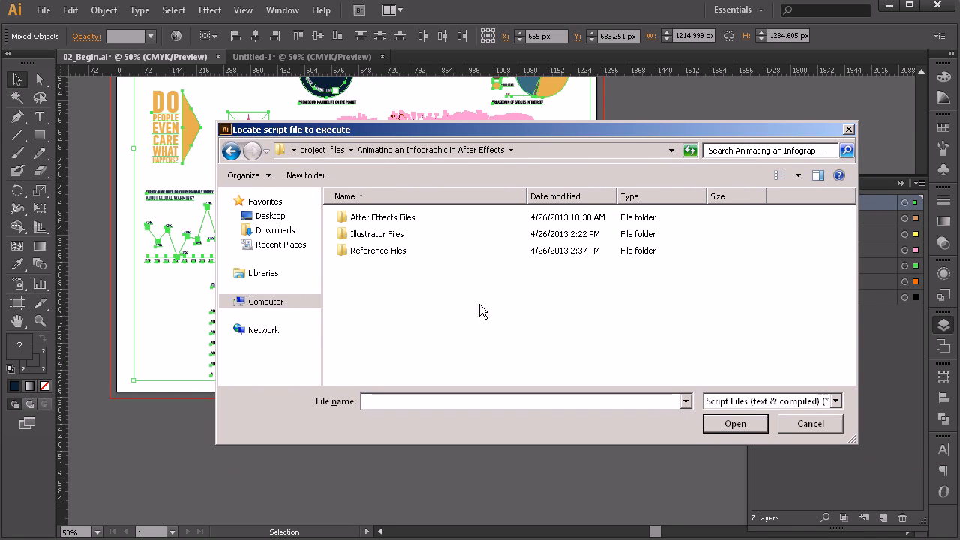
{"action": "double_click", "coordinate": [371, 253]}
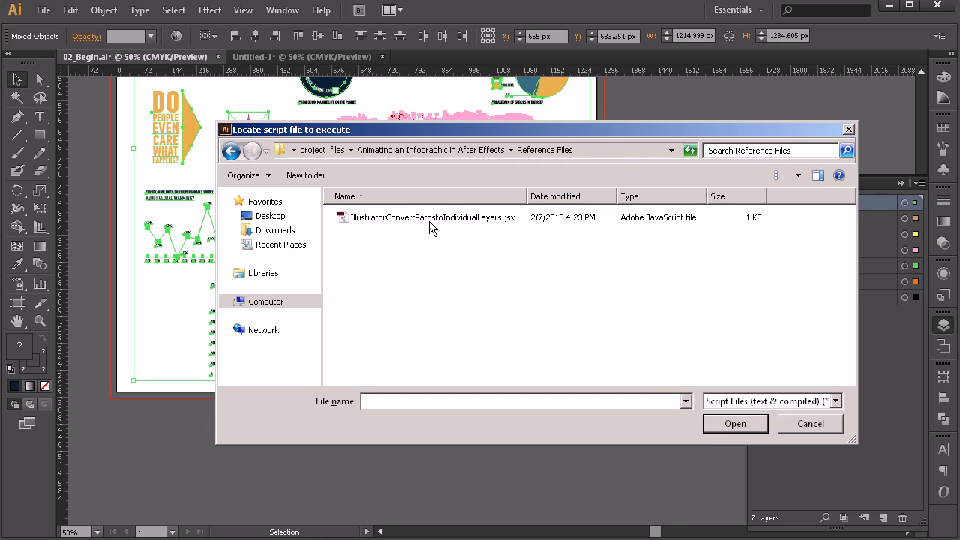
{"action": "left_click", "coordinate": [396, 223]}
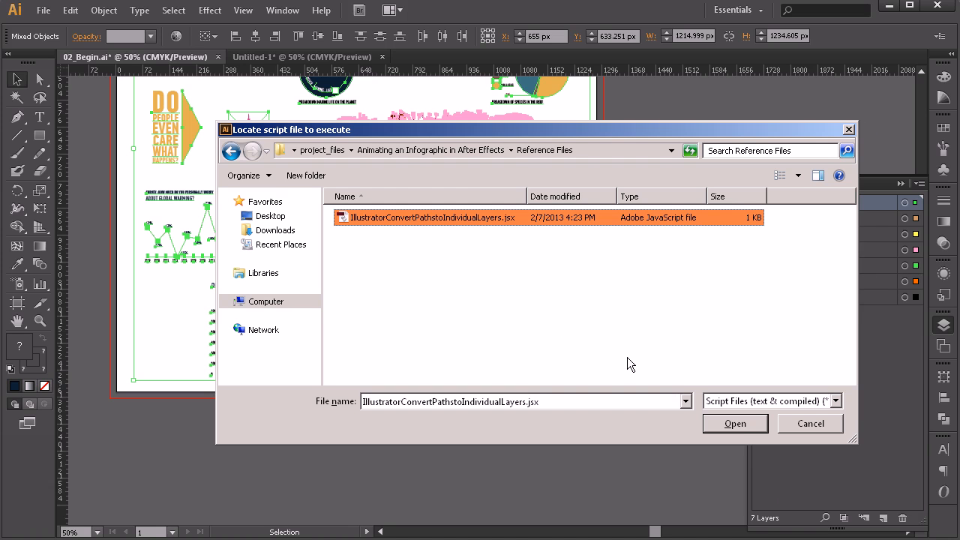
{"action": "left_click", "coordinate": [735, 424]}
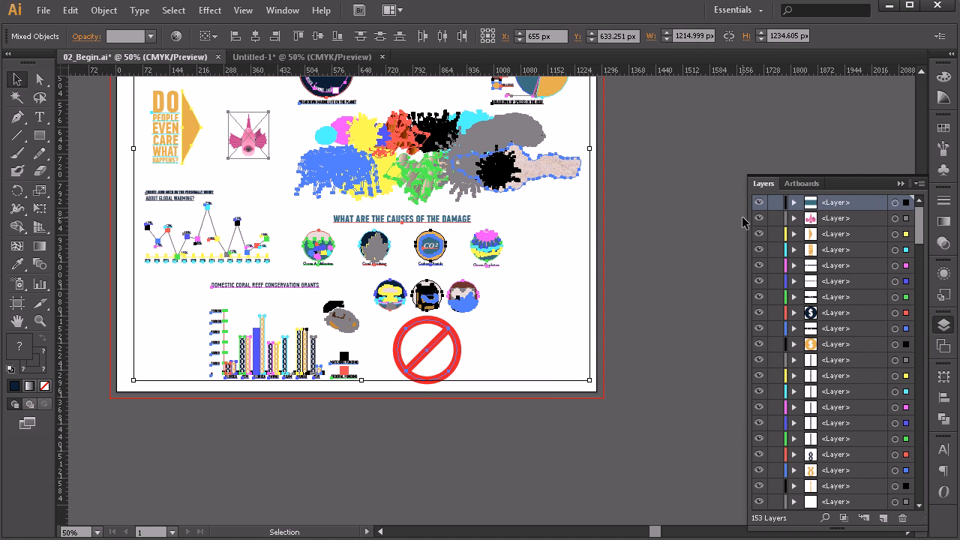
{"action": "mouse_move", "coordinate": [925, 225]}
{"action": "left_mouse_down"}
{"action": "mouse_move", "coordinate": [930, 488]}
{"action": "mouse_move", "coordinate": [933, 213]}
{"action": "left_mouse_up"}
{"action": "left_click", "coordinate": [557, 299]}
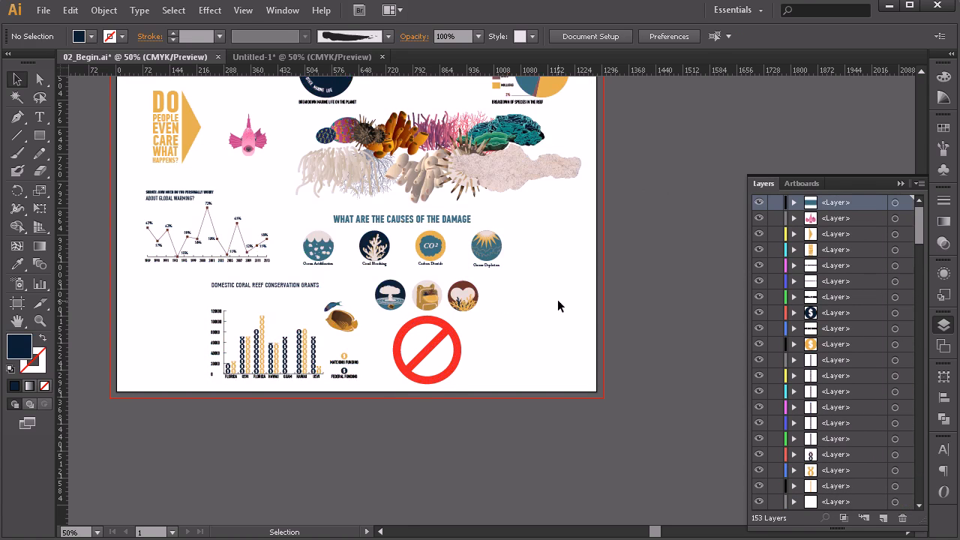
Step: Rename the top layer waves, check it by selecting the wave-edged teal rectangle on the artboard, and clear the selection
{"action": "scroll", "coordinate": [567, 297], "scroll_direction": "up", "scroll_amount": 5}
{"action": "scroll", "coordinate": [572, 297], "scroll_direction": "down", "scroll_amount": 1}
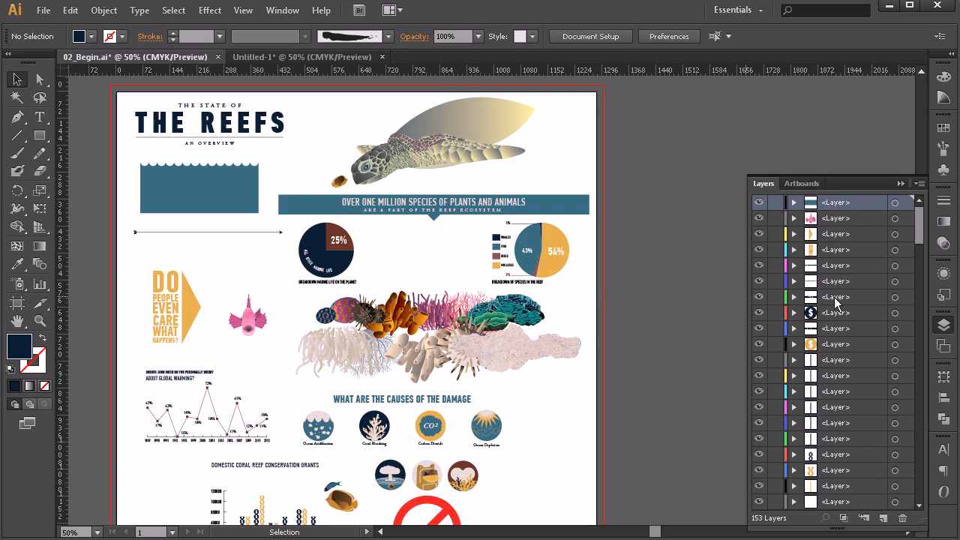
{"action": "double_click", "coordinate": [837, 203]}
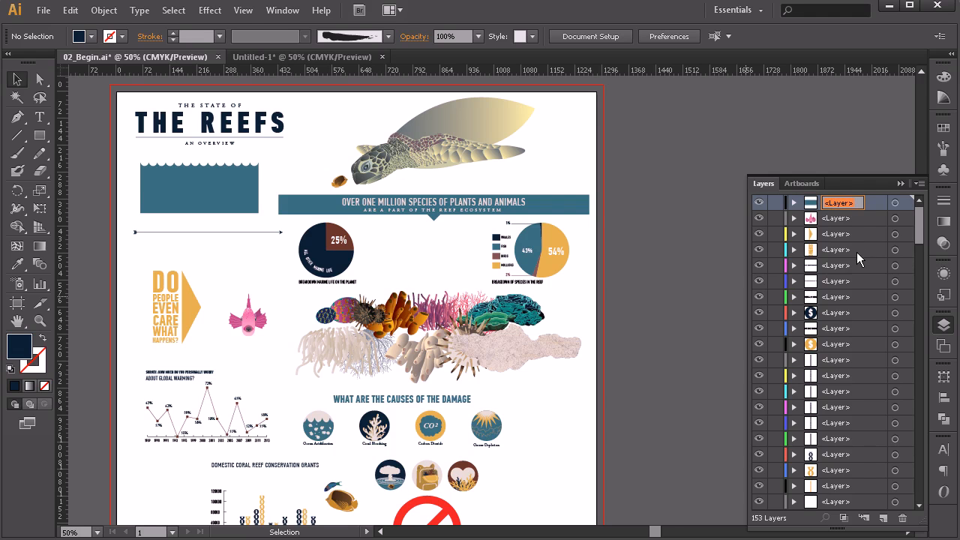
{"action": "type", "text": "wavew"}
{"action": "key", "text": "BackSpace"}
{"action": "type", "text": "s"}
{"action": "key", "text": "Return"}
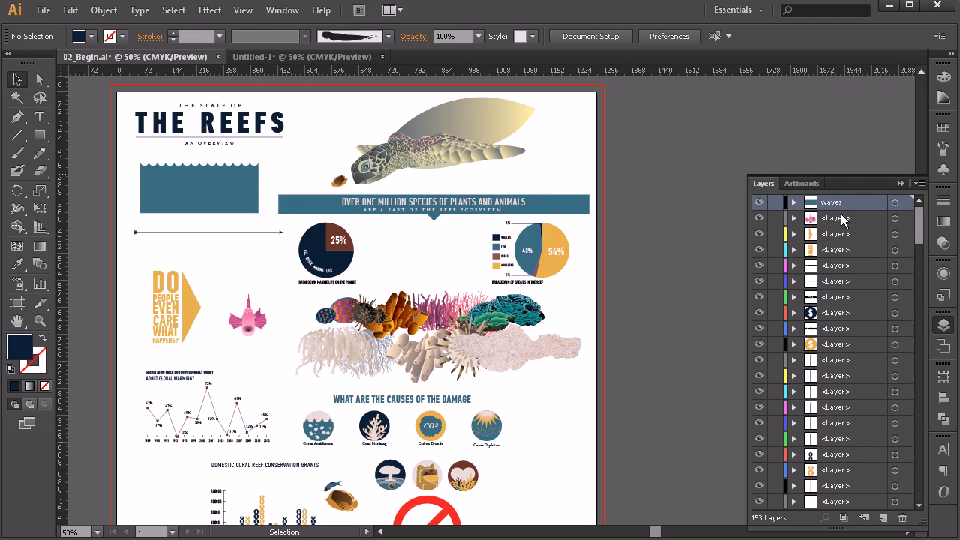
{"action": "left_click", "coordinate": [197, 199]}
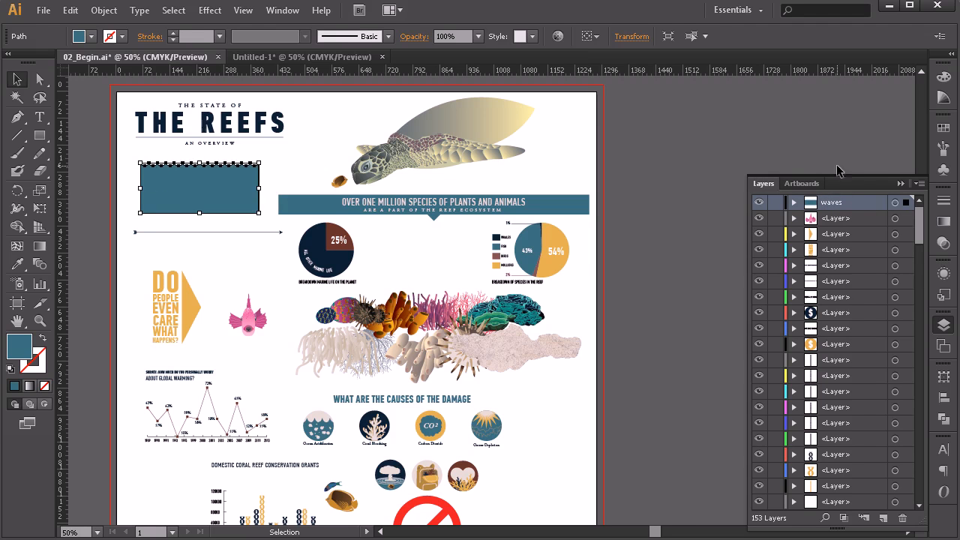
{"action": "left_click", "coordinate": [727, 268]}
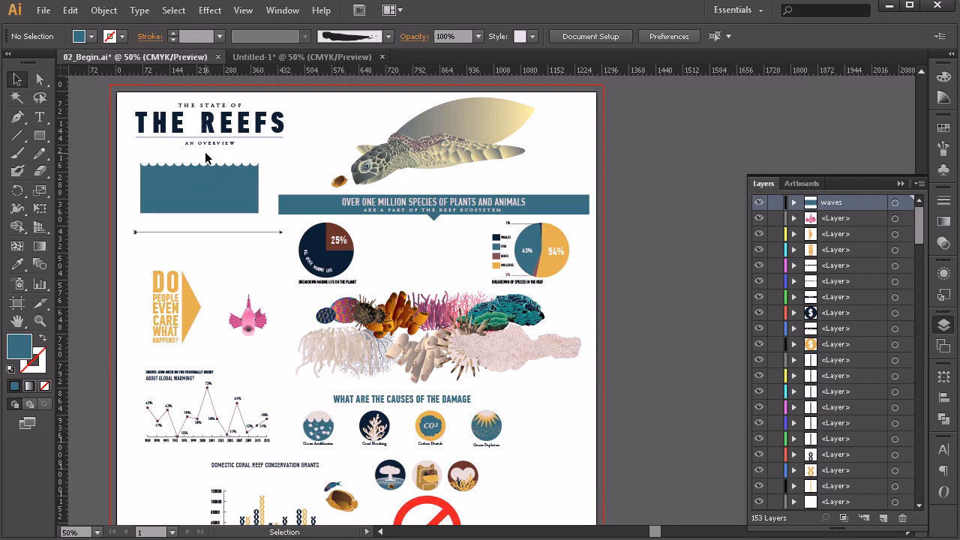
Step: Change the infographic's document color mode to RGB Color
{"action": "left_click", "coordinate": [43, 10]}
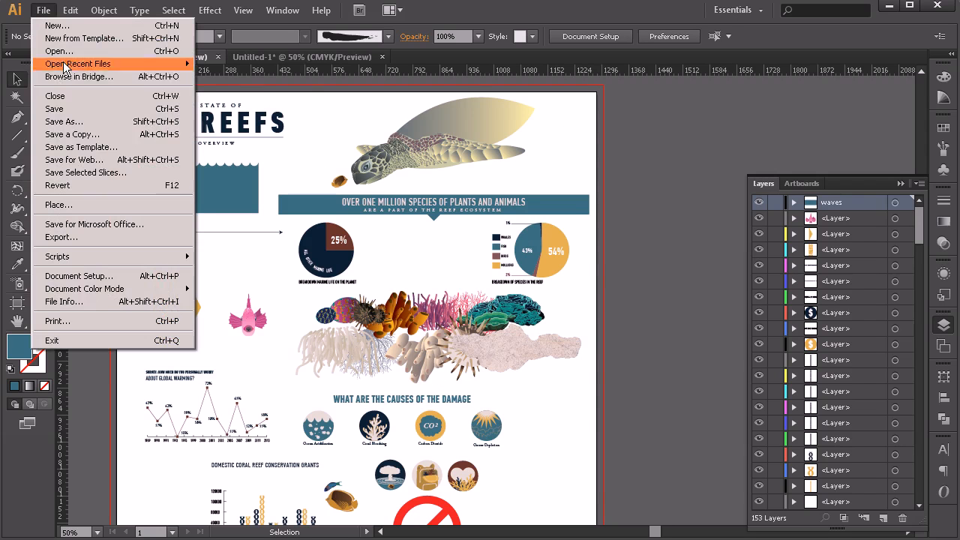
{"action": "mouse_move", "coordinate": [98, 291]}
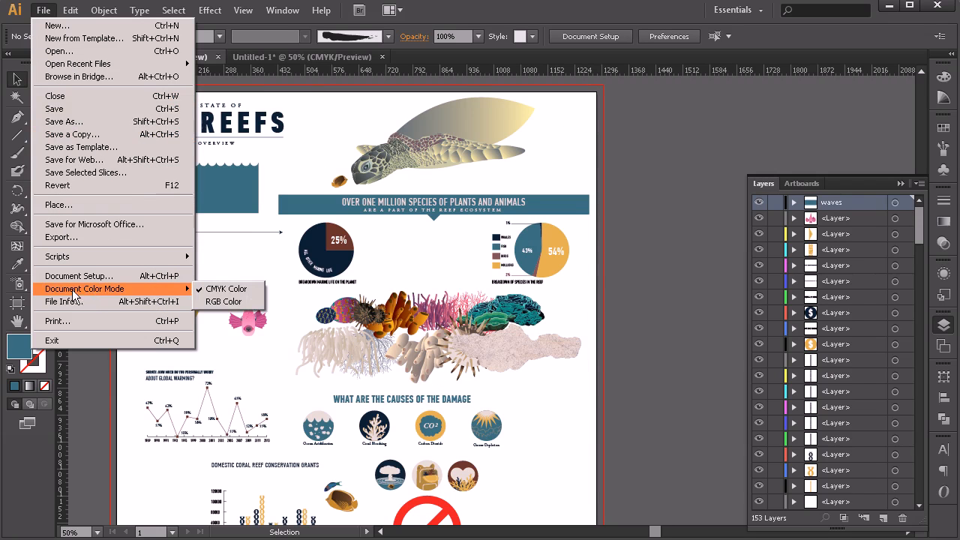
{"action": "left_click", "coordinate": [216, 301]}
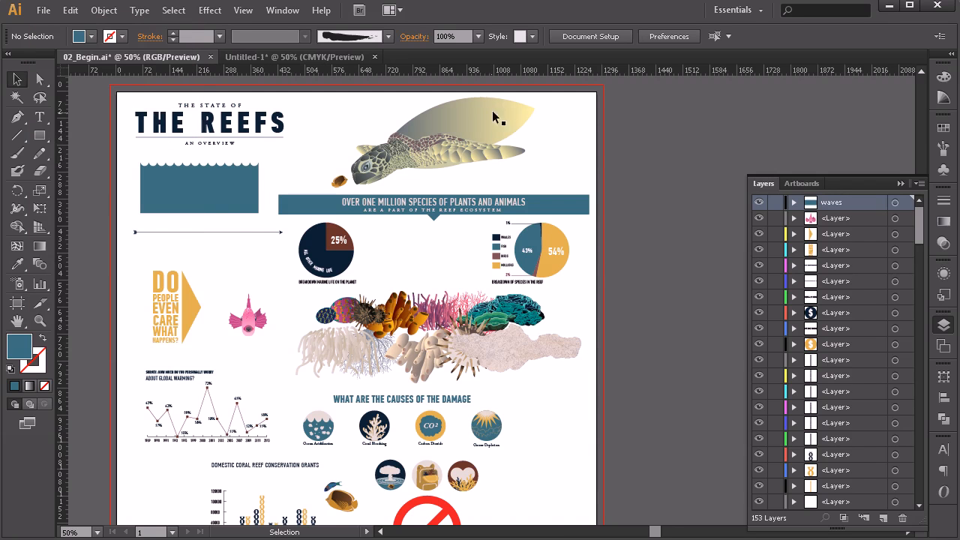
{"action": "scroll", "coordinate": [330, 281], "scroll_direction": "down", "scroll_amount": 3}
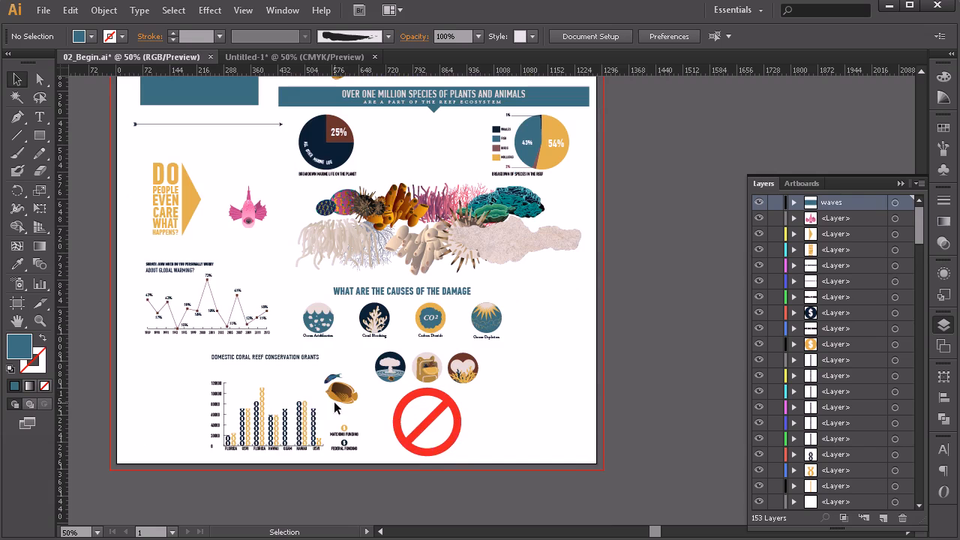